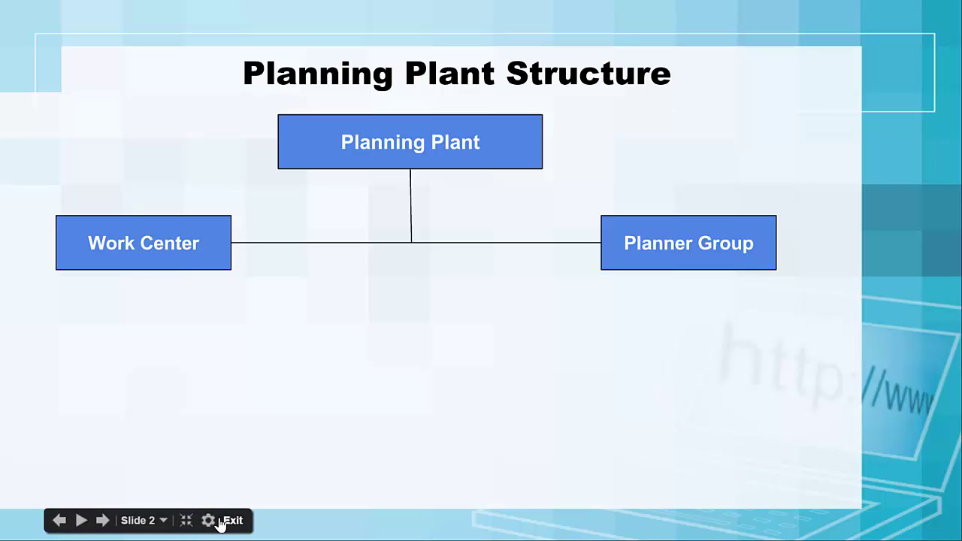
Step: Exit the slideshow and scroll SAP Easy Access to the Work Center transactions, including CR01 Create
key(Escape)
mouse_move(627, 524)
click(569, 458)
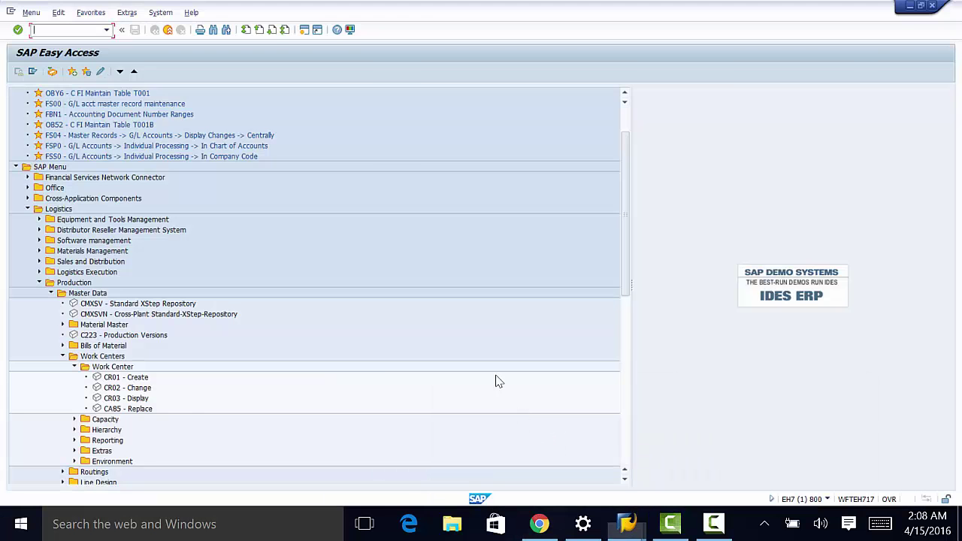
scroll(216, 197, up, 2)
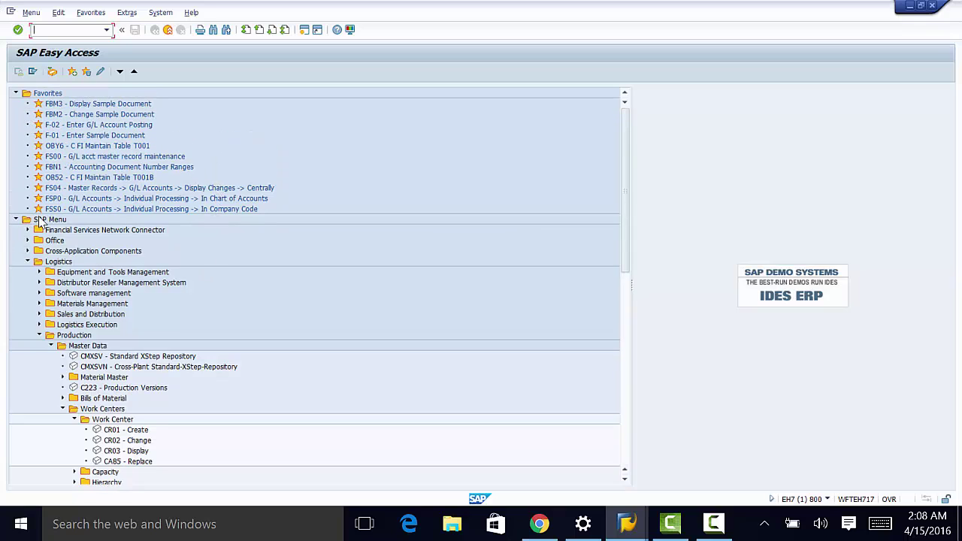
scroll(46, 229, down, 1)
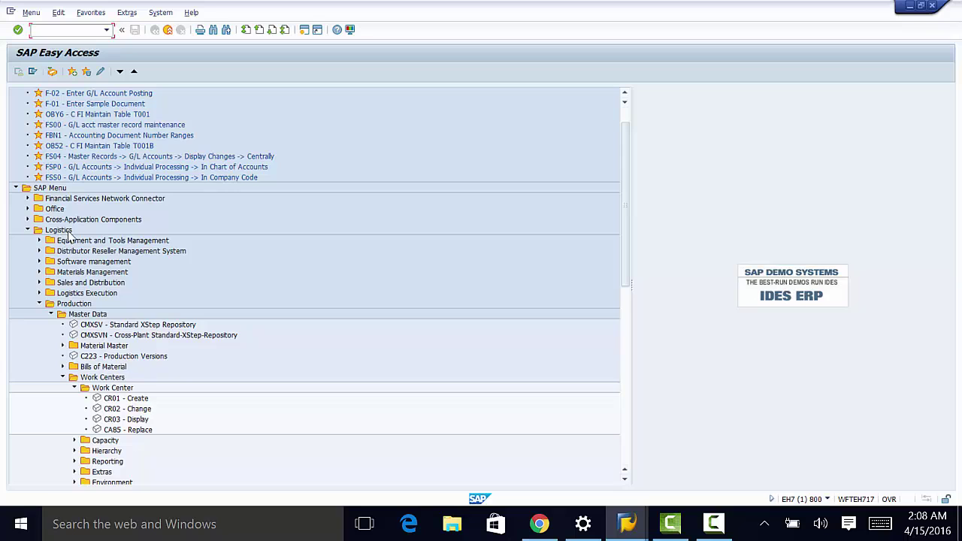
scroll(68, 236, down, 2)
scroll(68, 236, down, 2)
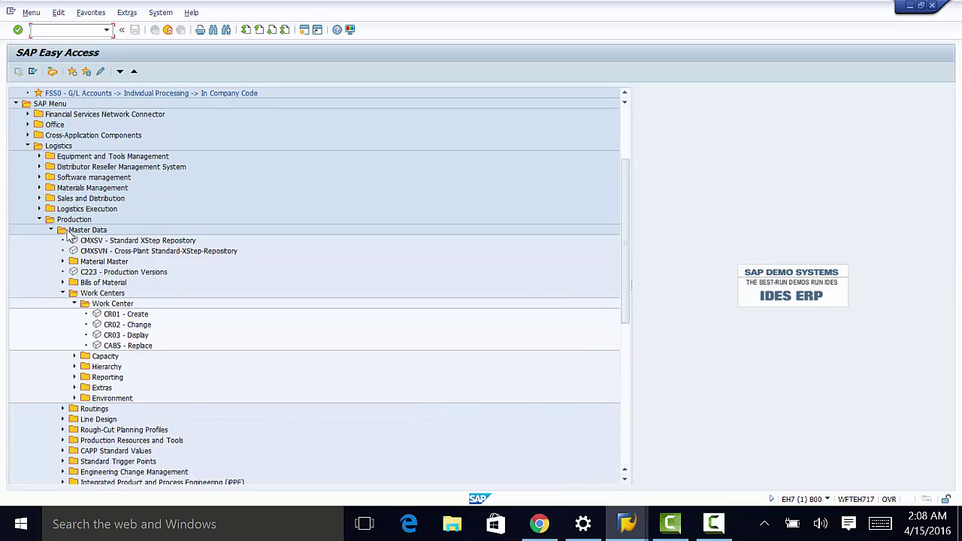
scroll(103, 235, down, 5)
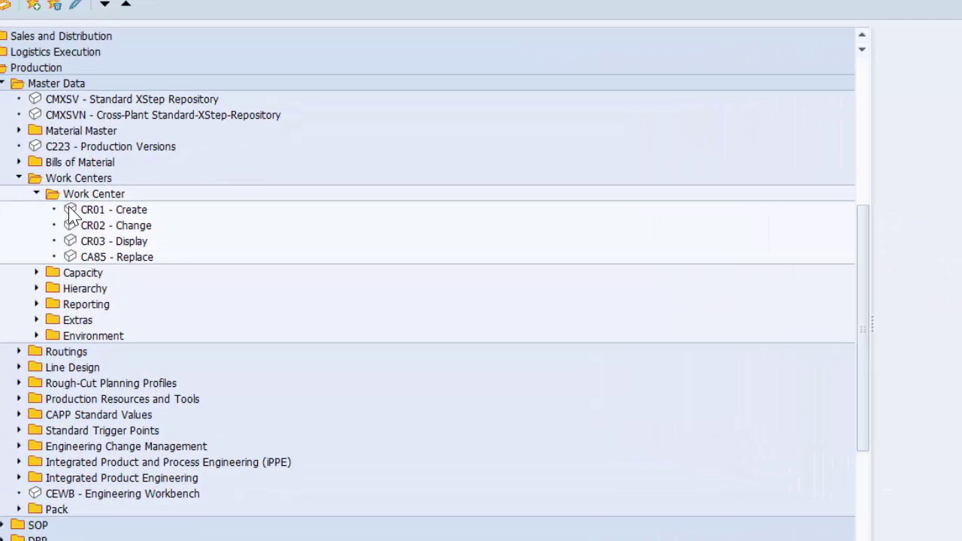
Step: Start CR01 Create Work Center and fill in plant BRIQ from the input history
click(102, 209)
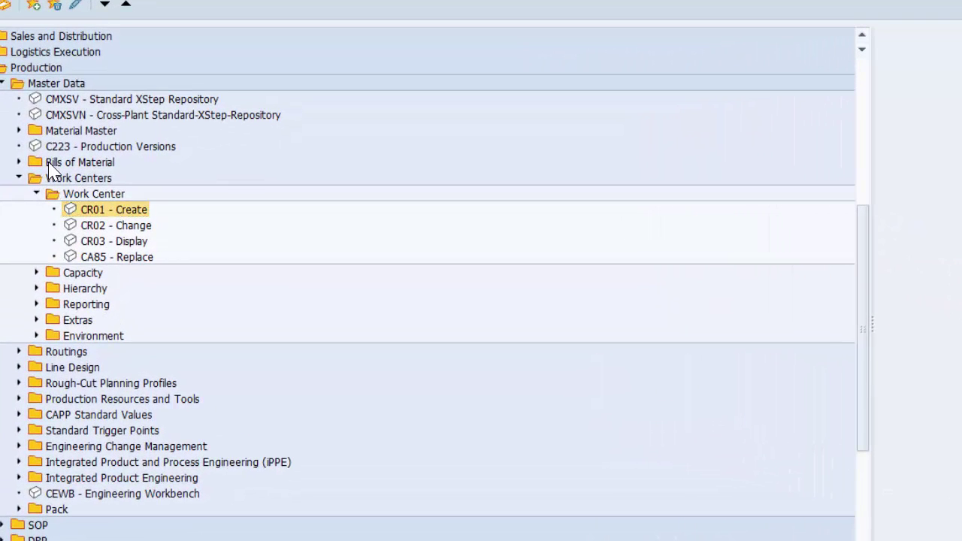
double_click(76, 209)
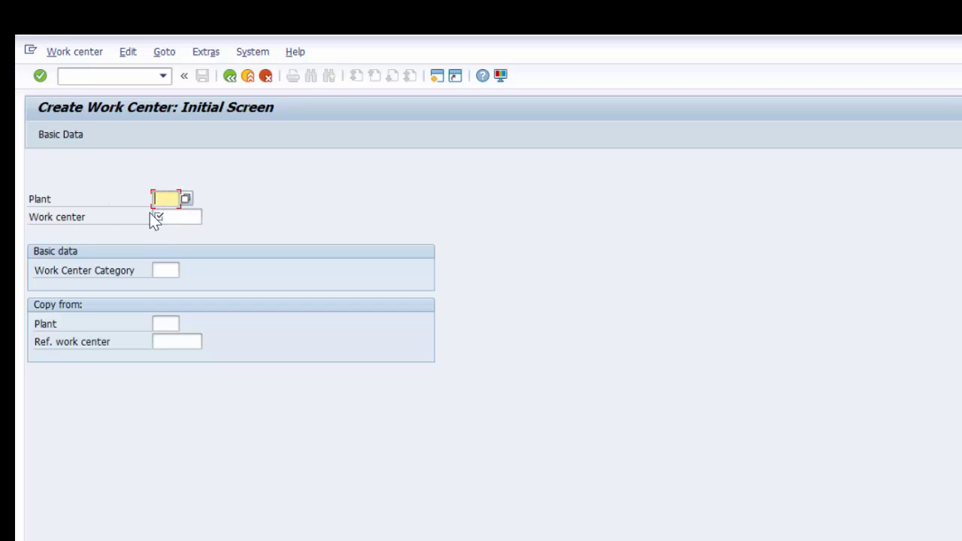
text(br)
click(167, 215)
Step: Confirm plant BRIQ by selecting it from the plant value list
key(F4)
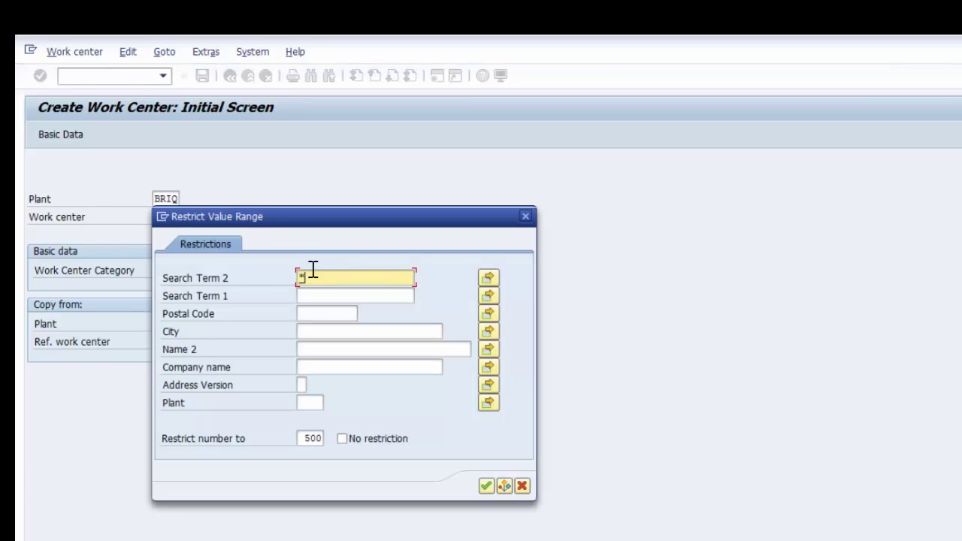
click(487, 486)
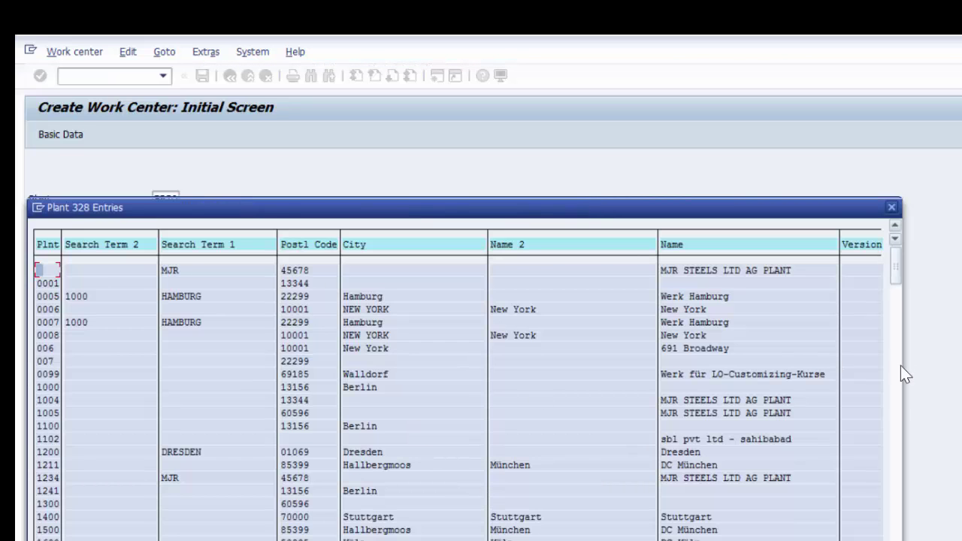
double_click(765, 369)
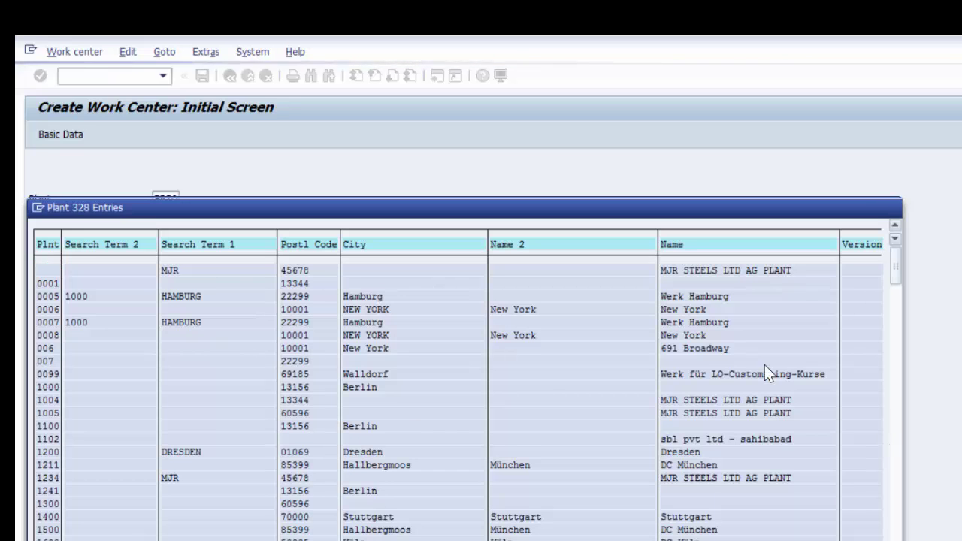
click(895, 304)
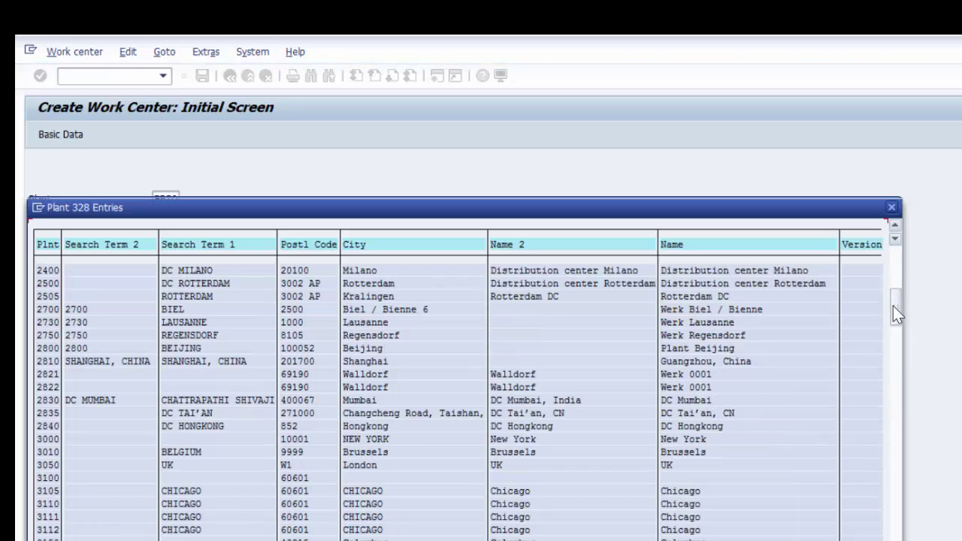
scroll(775, 274, down, 10)
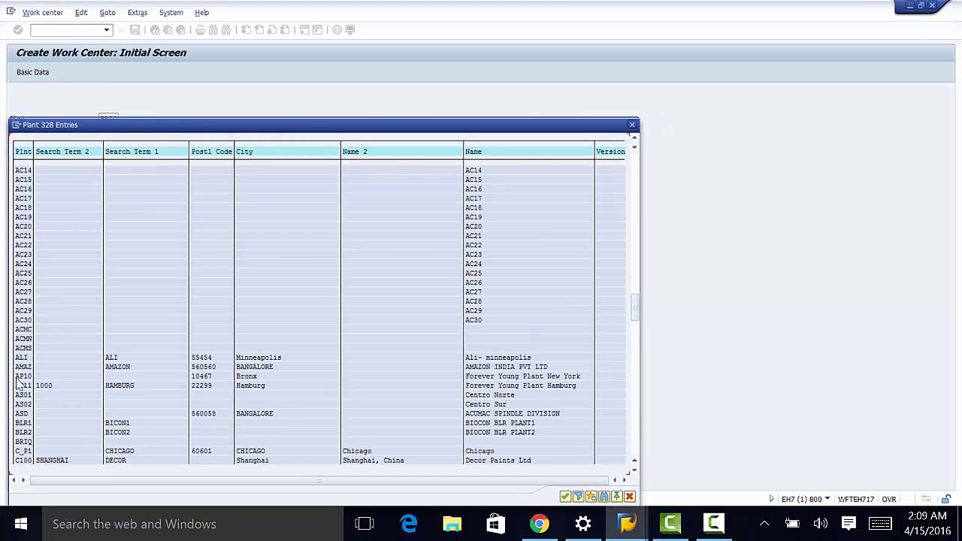
double_click(18, 383)
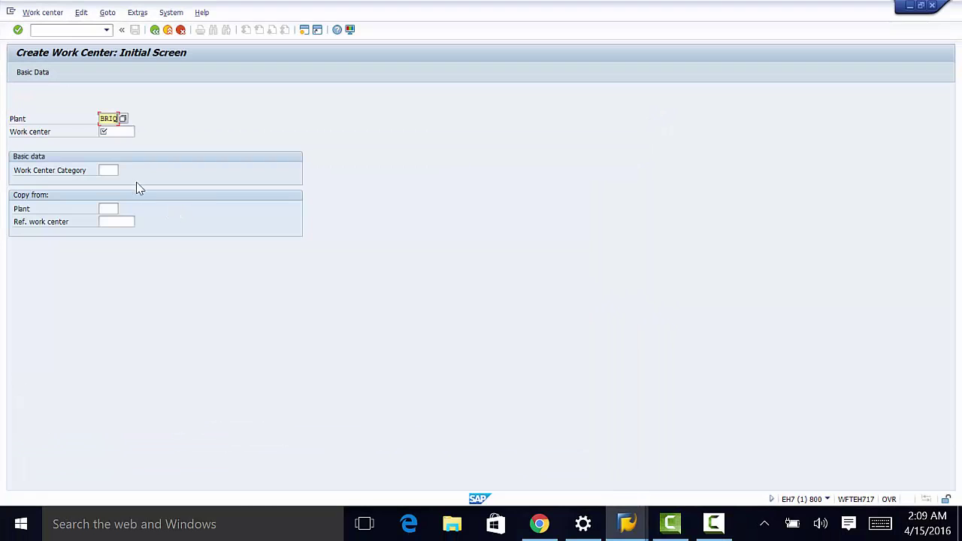
Step: Enter work center Mechanic and choose category 0001 Machine from the category list
key(Tab)
text(m)
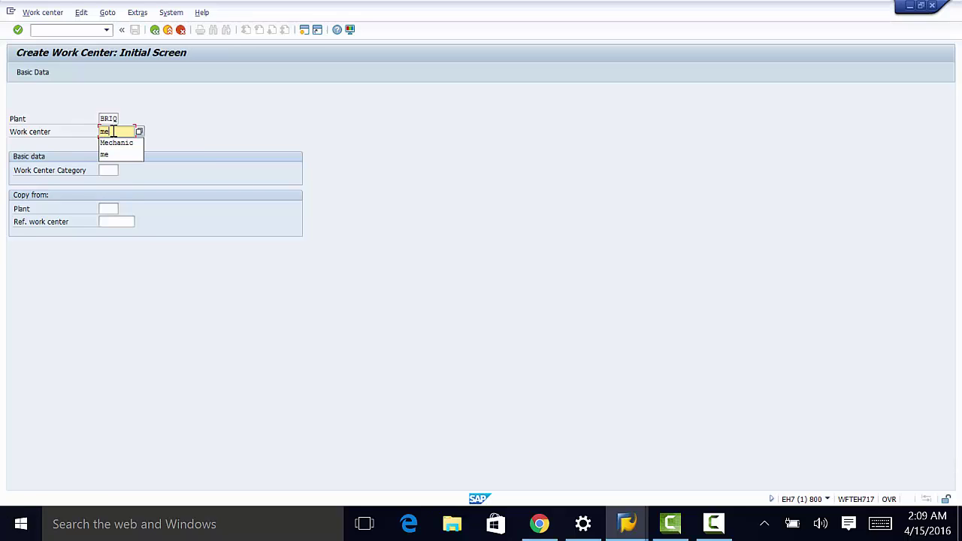
click(111, 143)
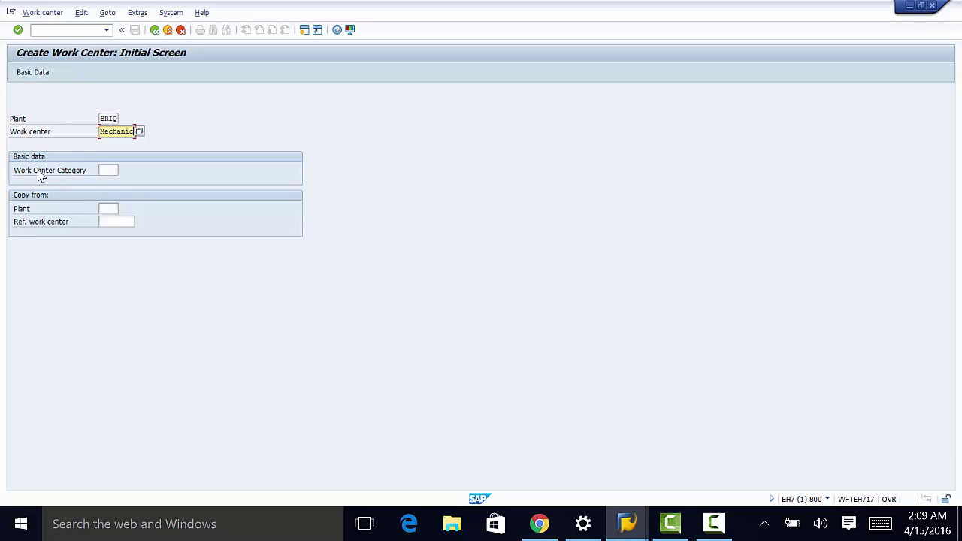
click(110, 171)
click(124, 170)
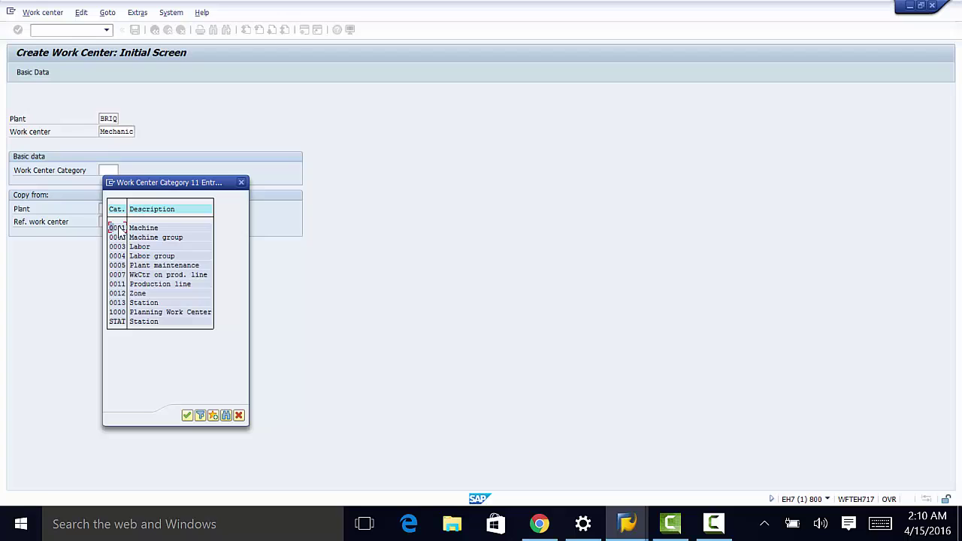
double_click(118, 229)
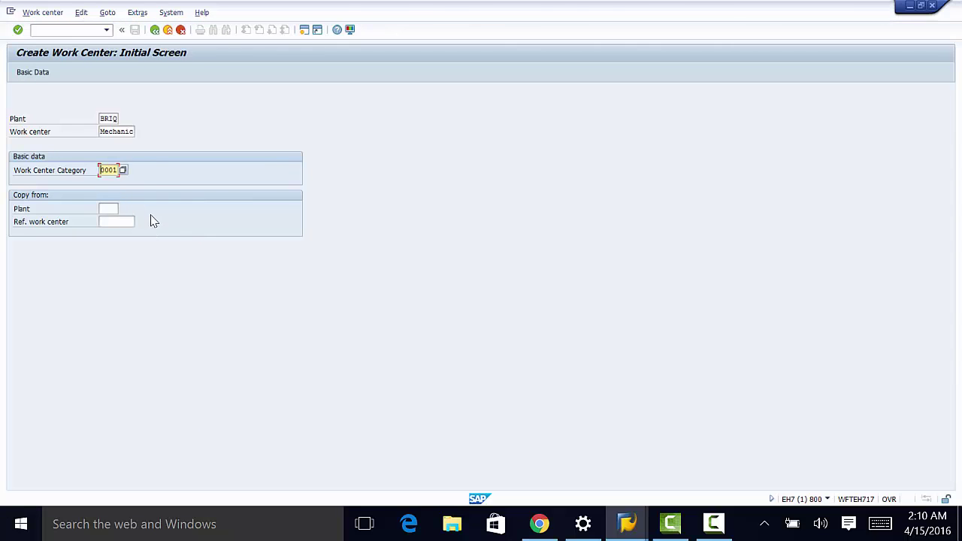
Step: Continue to Basic Data and set usage 009, All task list types, from the usage list
click(20, 30)
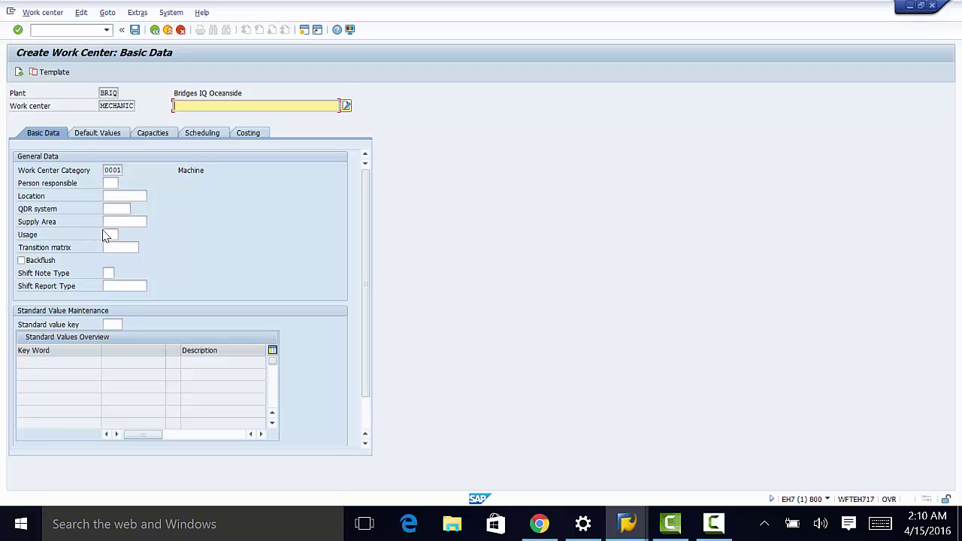
click(113, 234)
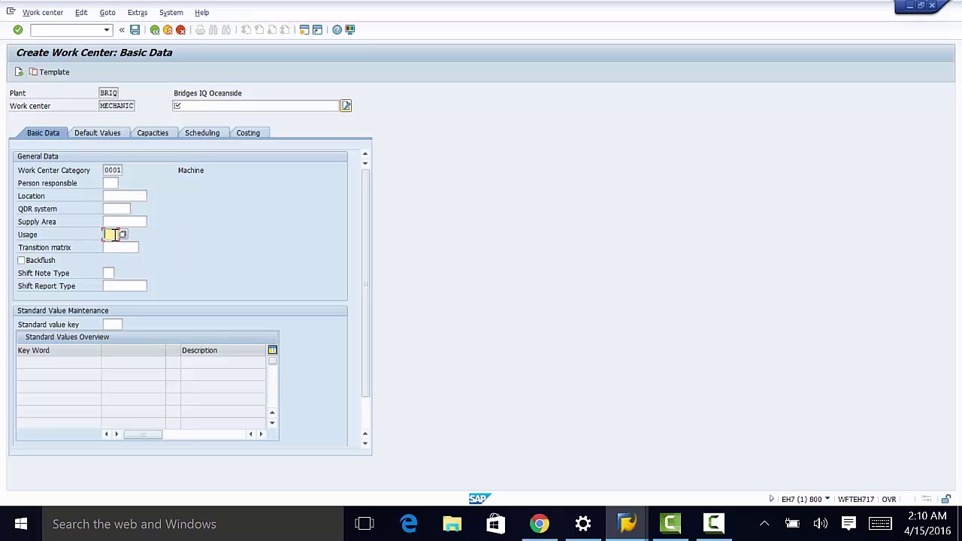
click(124, 234)
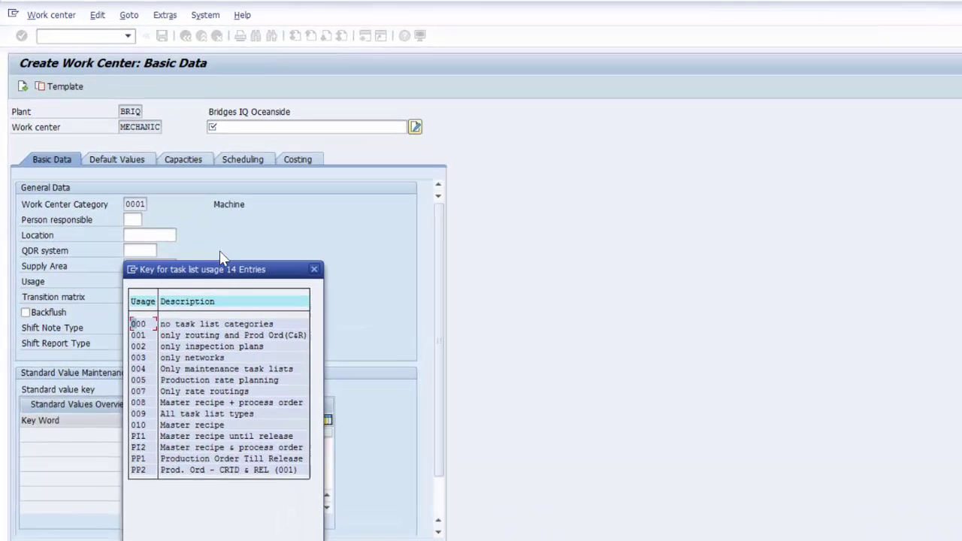
drag(221, 268, 247, 54)
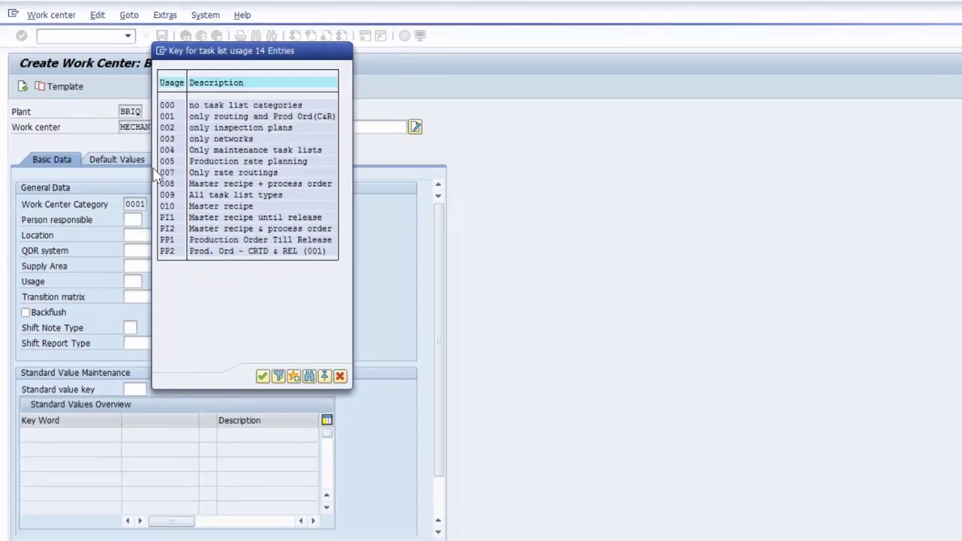
key(Escape)
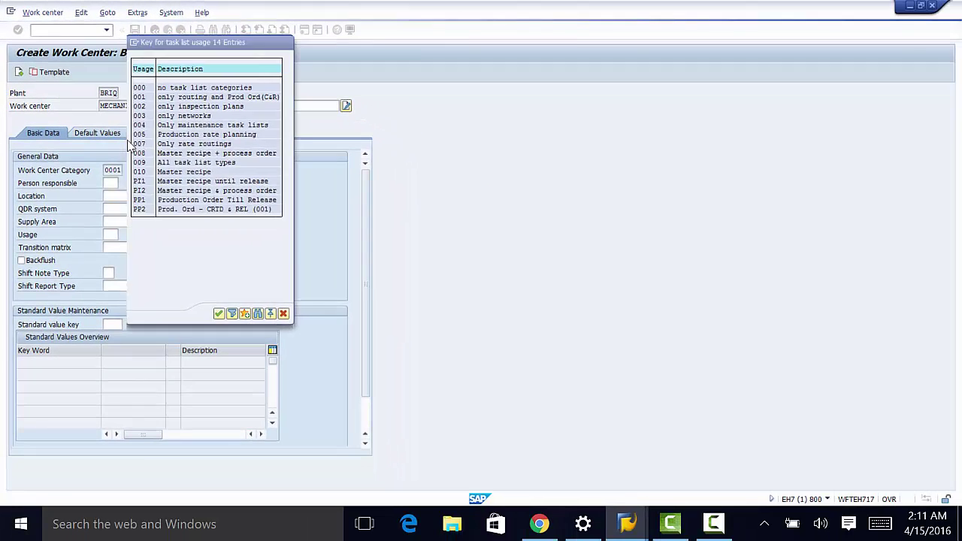
scroll(188, 244, down, 1)
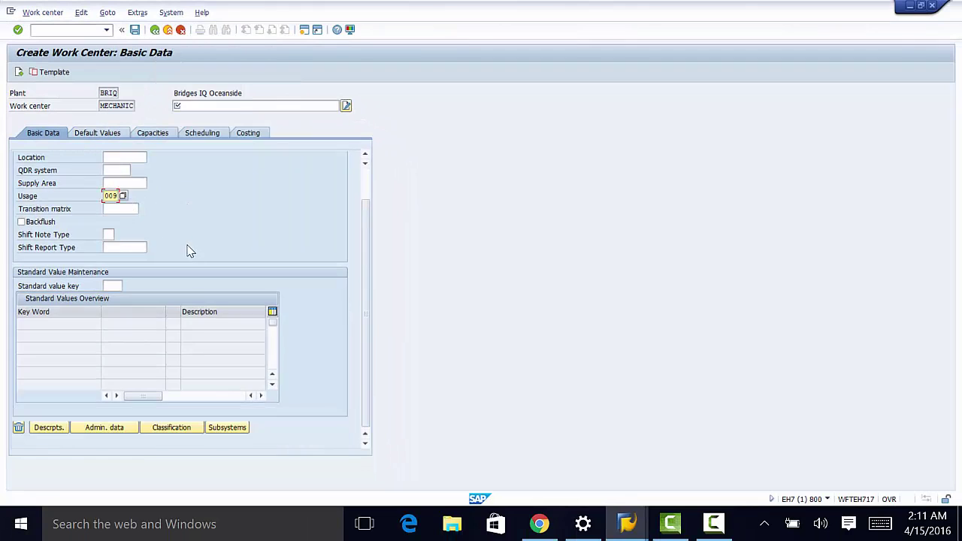
Step: Set the standard value key to SAP0, No standard values, from the value list
click(107, 285)
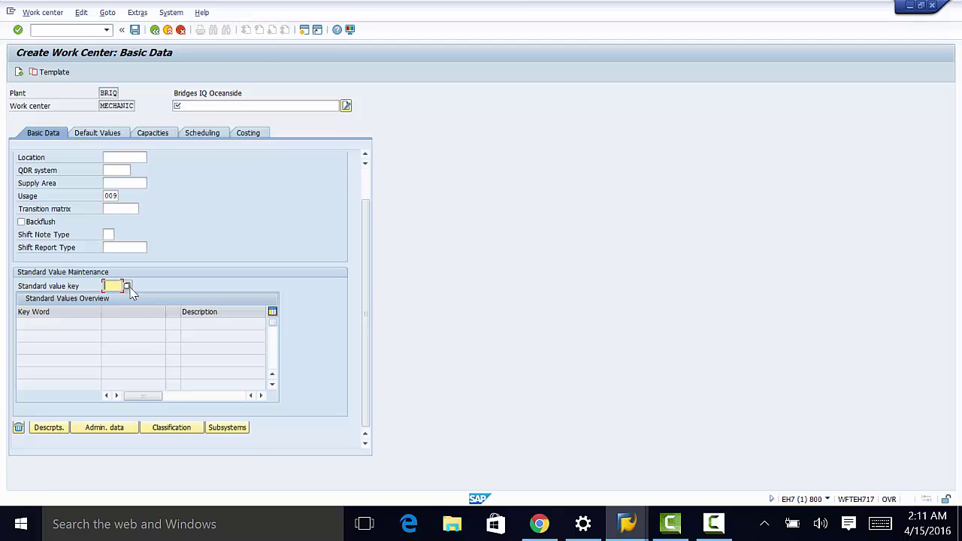
click(128, 286)
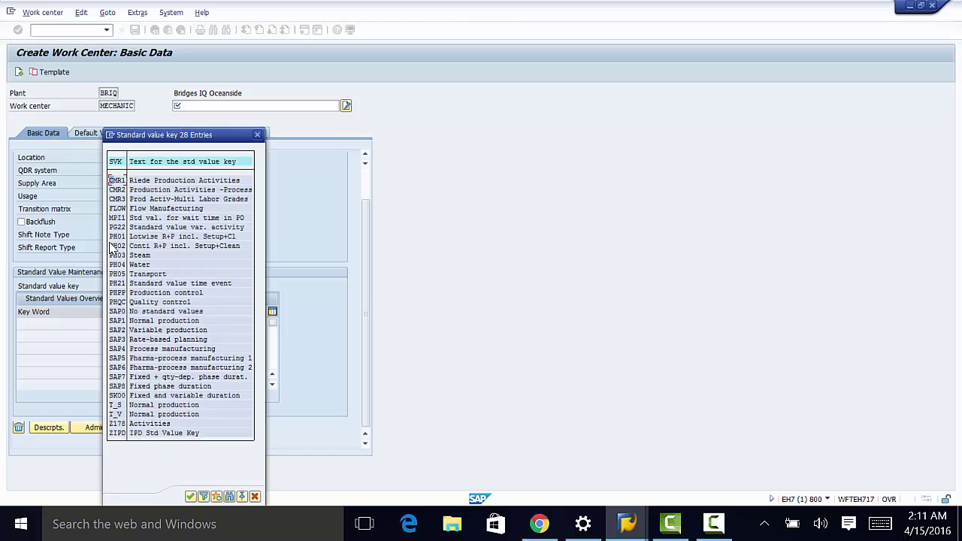
click(118, 311)
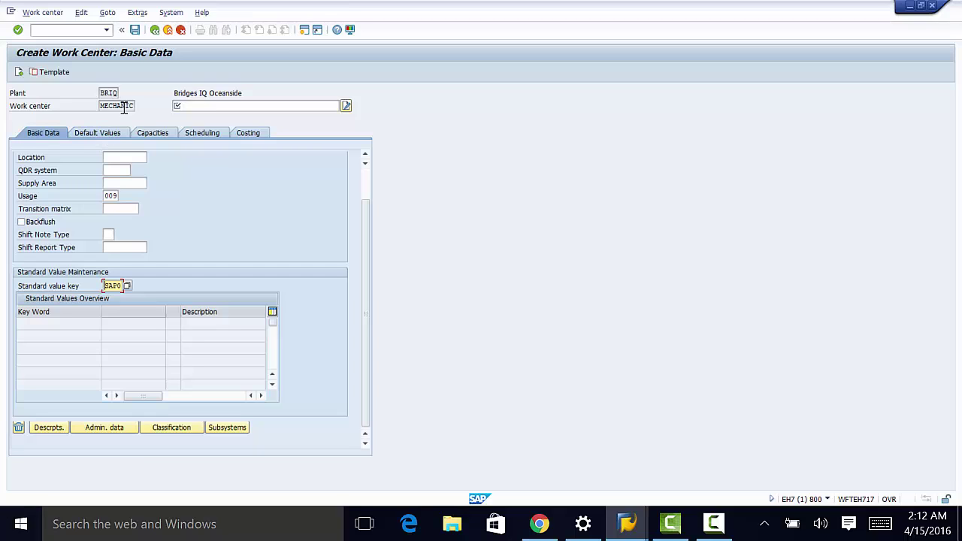
Step: Enter the work center description 'Mechanic Wok Center'
click(203, 106)
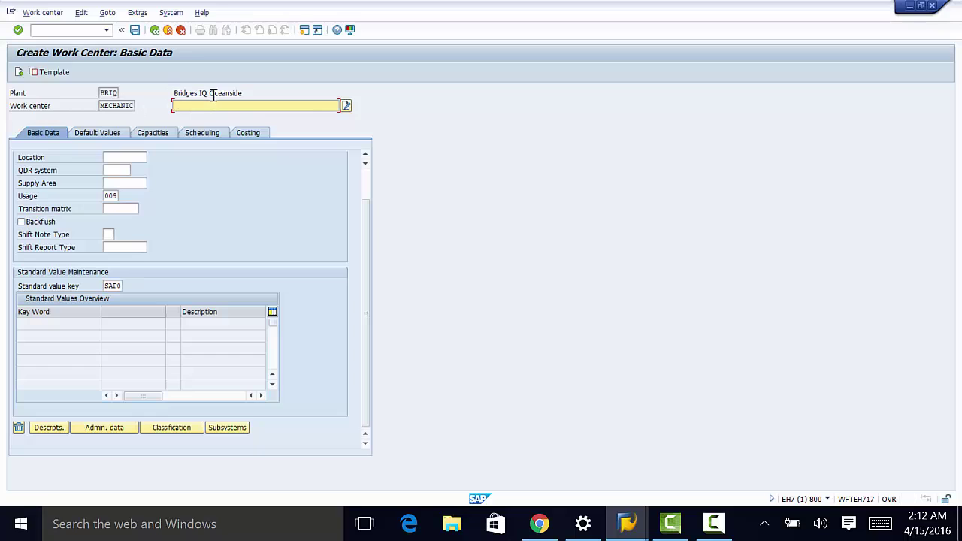
text(m)
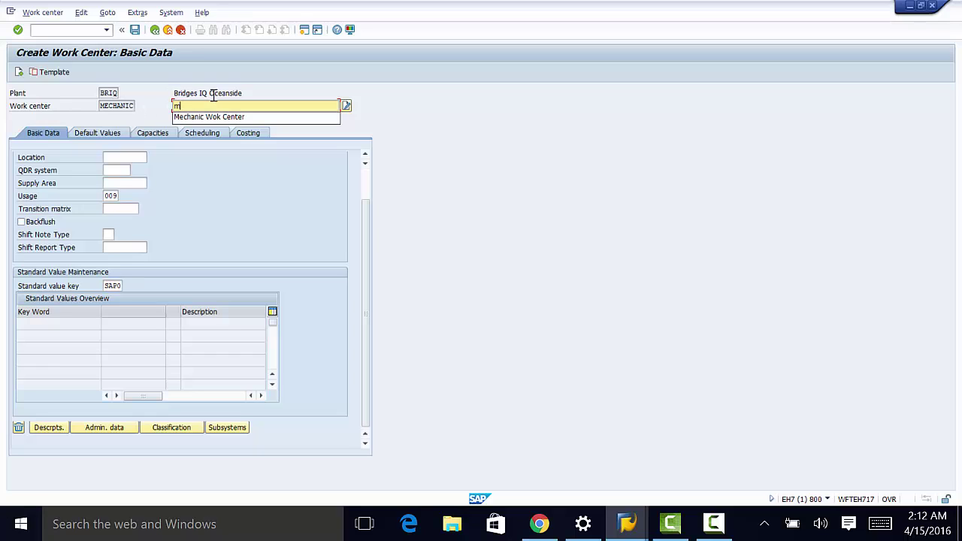
click(237, 120)
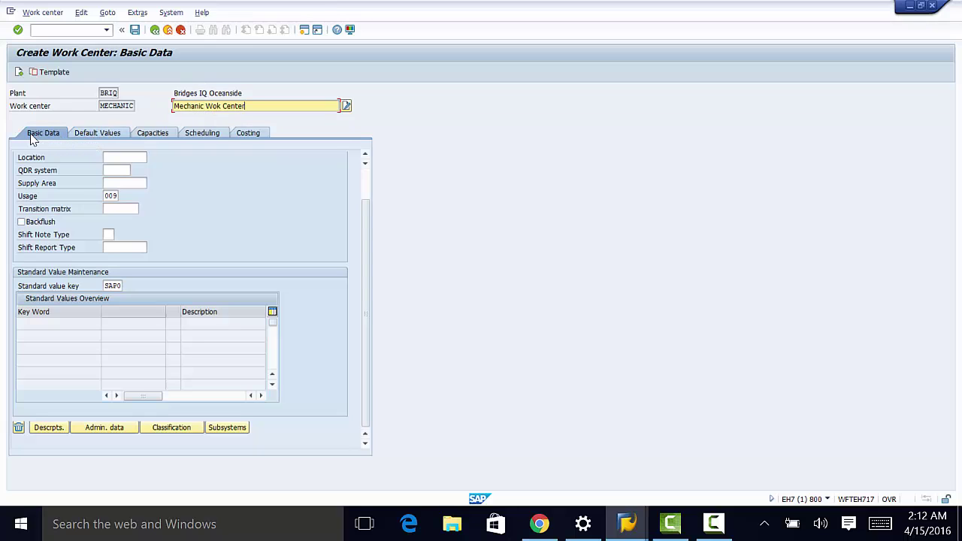
Step: Open the Default Values tab and view the Suitability options, leaving the field blank
click(102, 135)
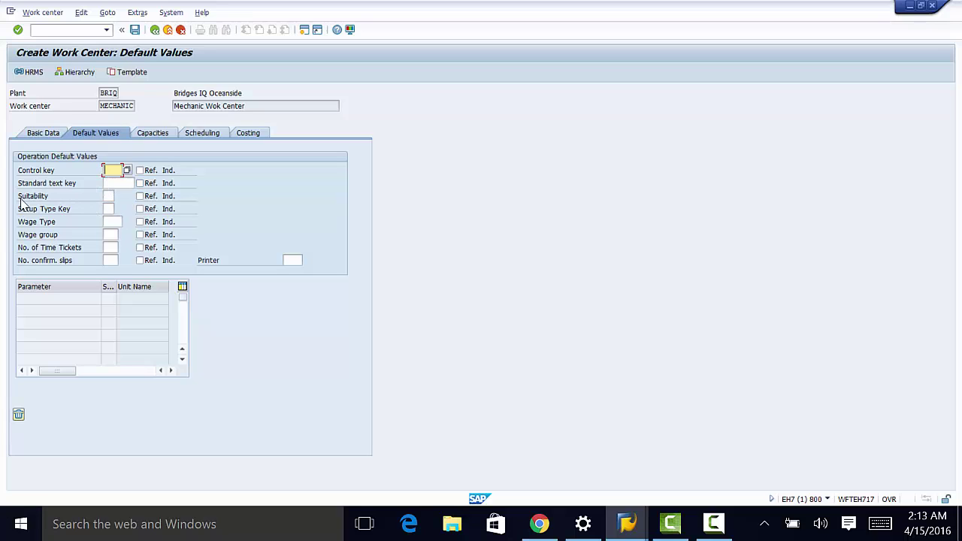
click(110, 196)
key(F4)
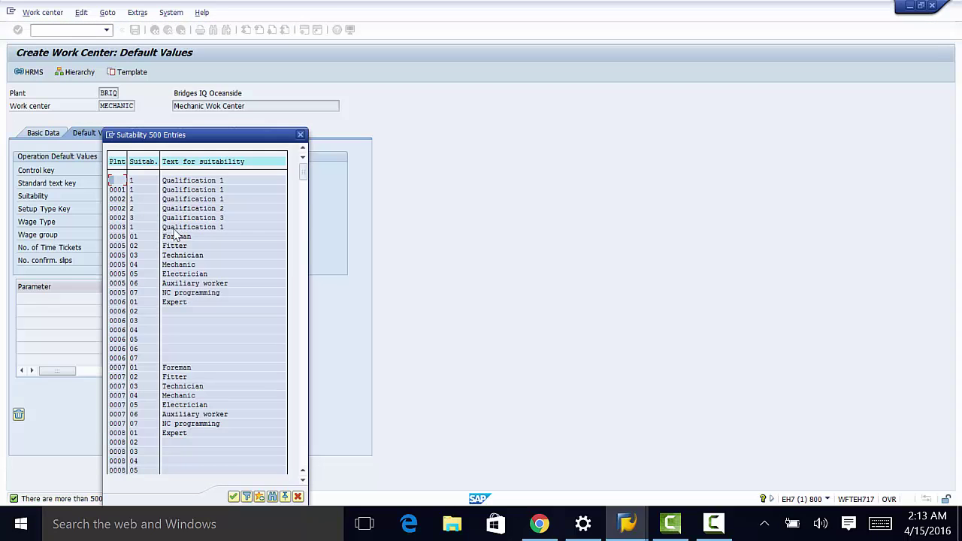
key(Escape)
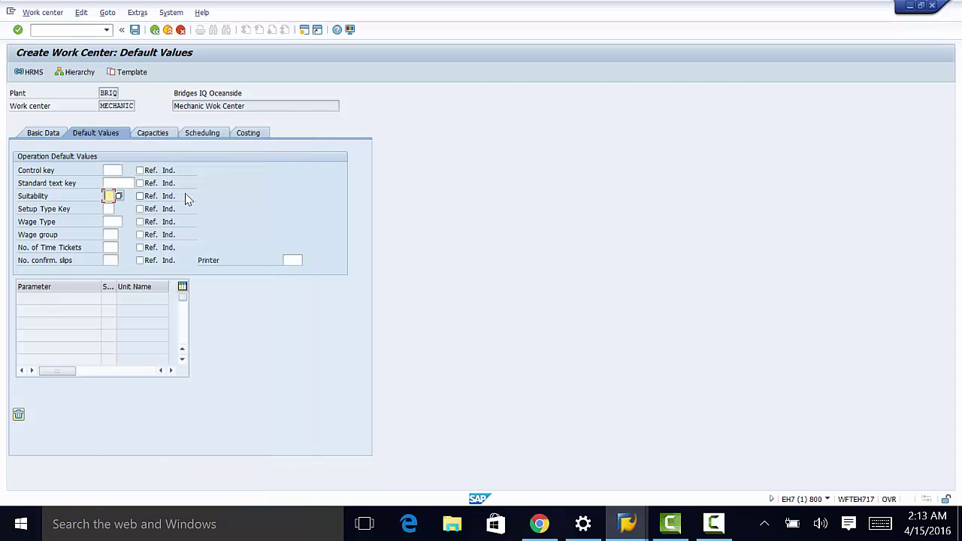
Step: Open the Capacities tab, then switch to the Display IMG customizing window
click(154, 134)
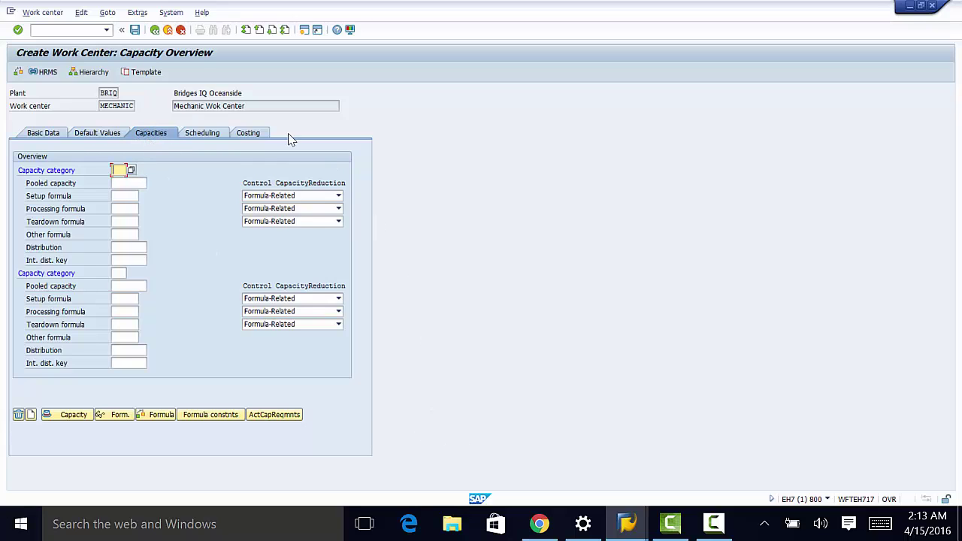
click(630, 521)
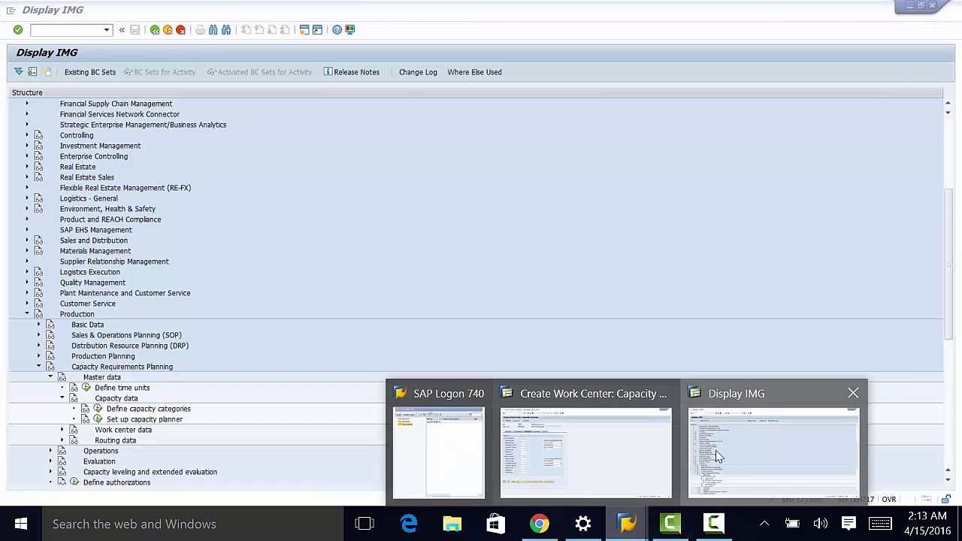
click(711, 454)
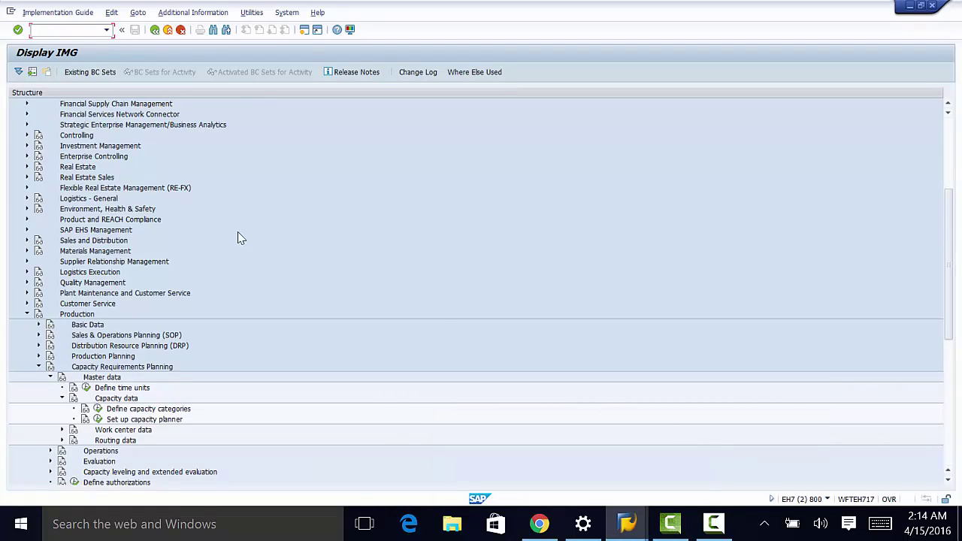
Step: Expand Capacity Requirements Planning master data to show Define capacity categories
scroll(478, 326, up, 2)
scroll(391, 304, up, 4)
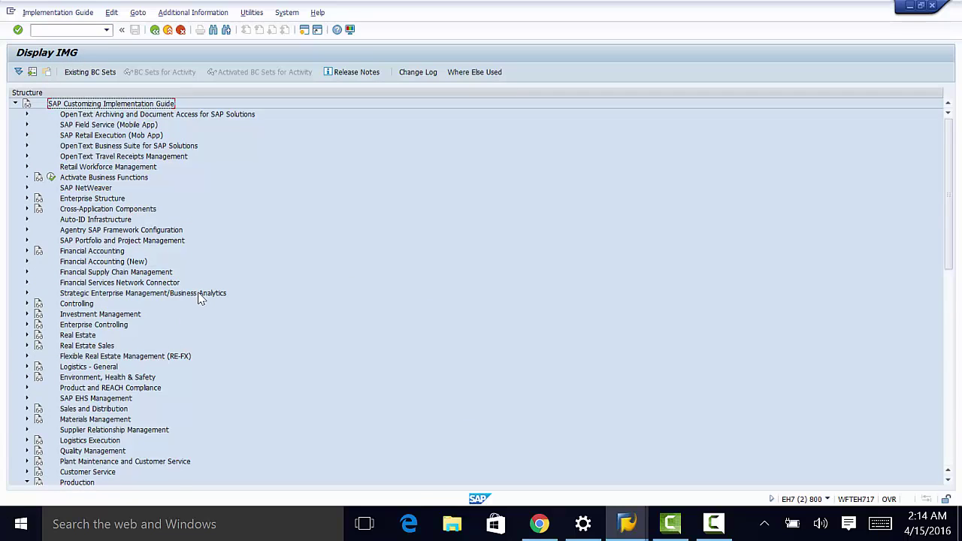
scroll(201, 301, down, 1)
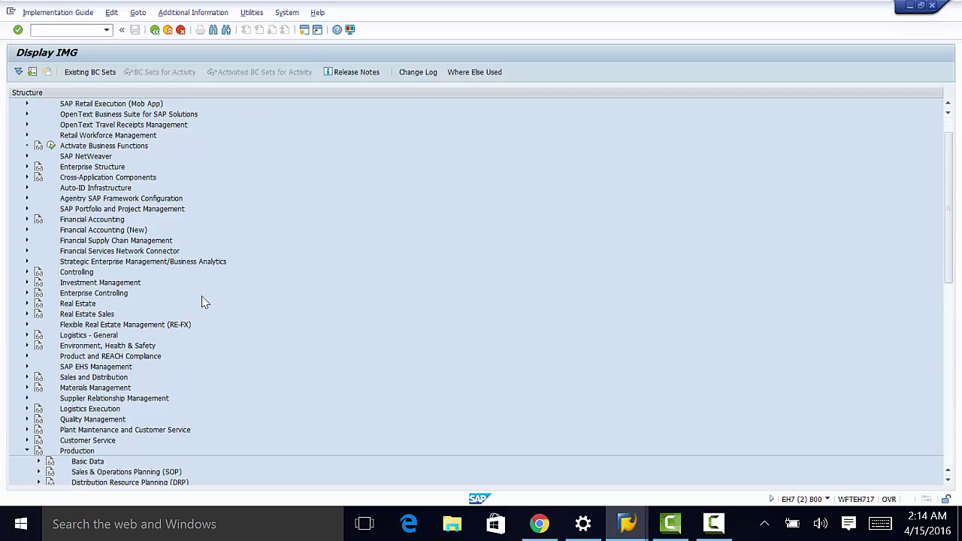
scroll(75, 451, down, 2)
double_click(83, 437)
scroll(82, 438, down, 5)
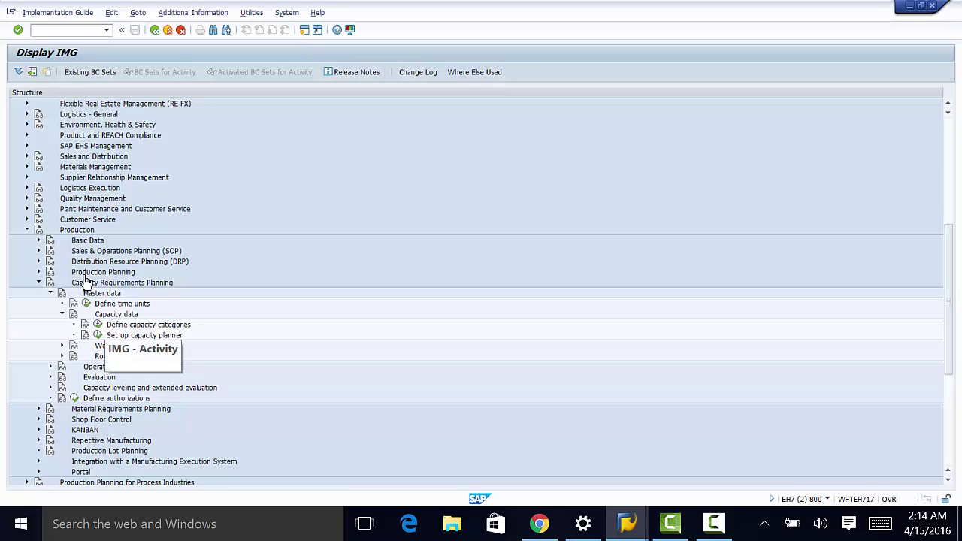
Step: Run Define capacity categories to review the categories, such as 002 Labor
click(98, 324)
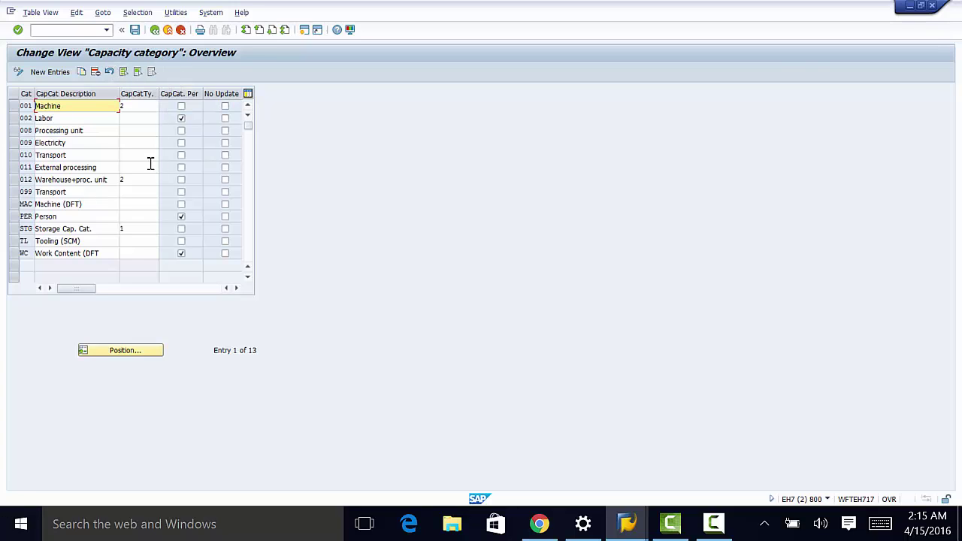
Step: Back in the Create Work Center window, pick capacity category 002 Labor from the list
mouse_move(543, 527)
mouse_move(628, 524)
click(538, 441)
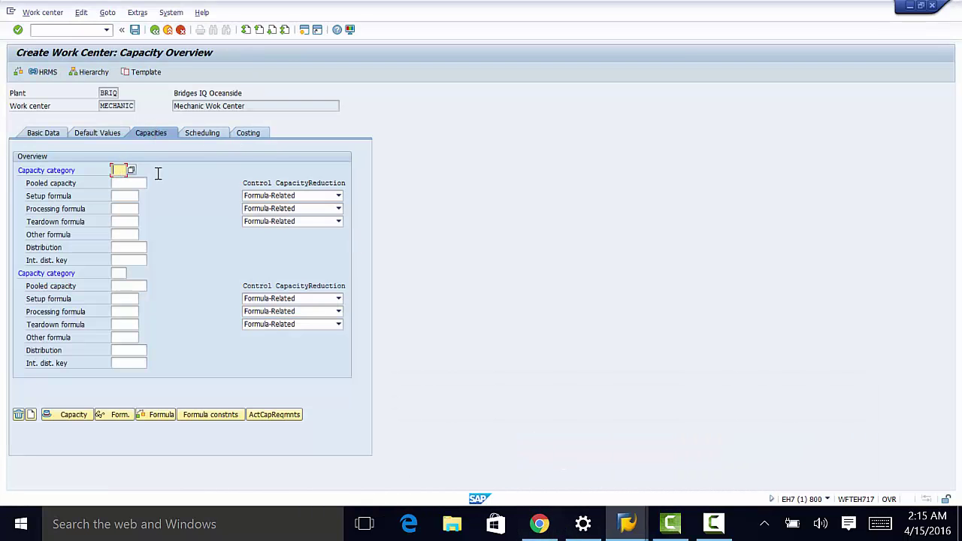
click(131, 171)
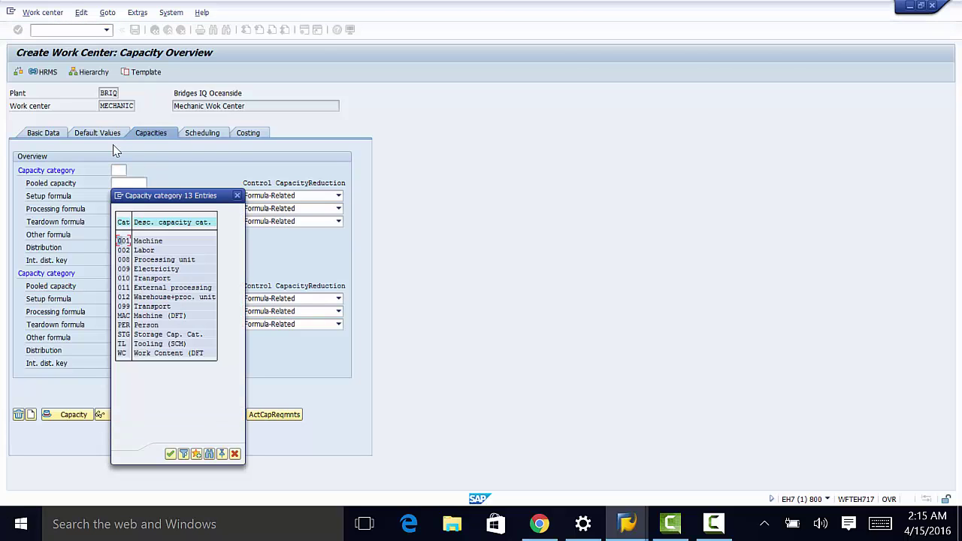
double_click(124, 251)
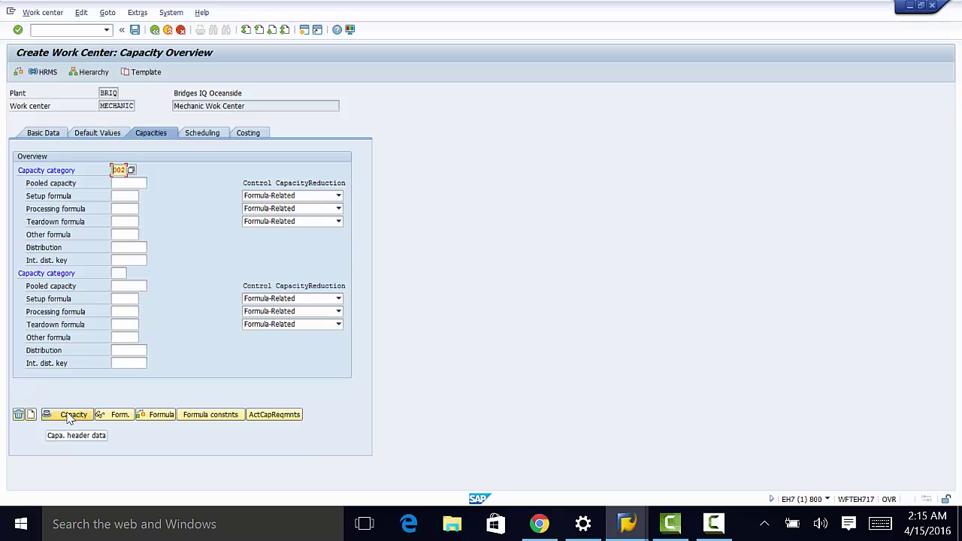
Step: Open the category 002 capacity header, with description Test and planner group 001
click(66, 415)
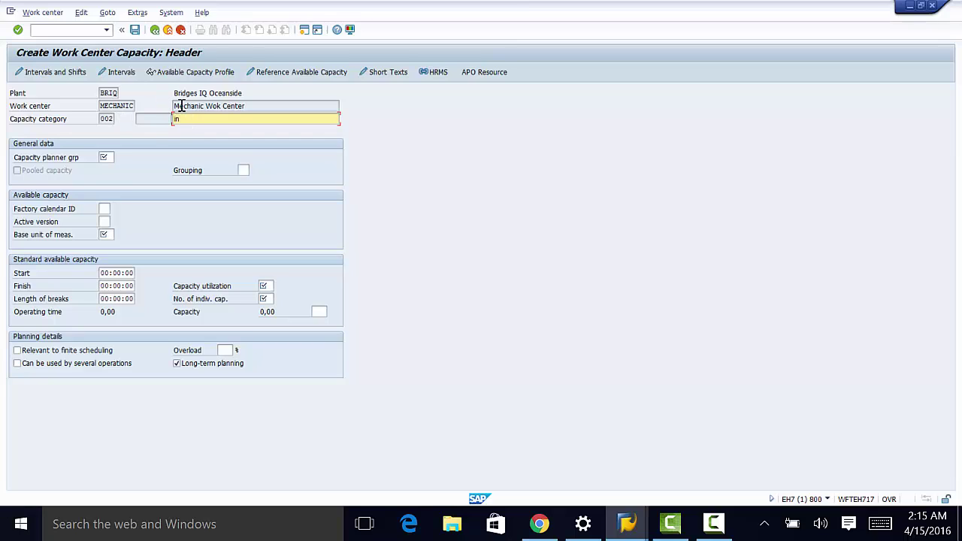
key(BackSpace)
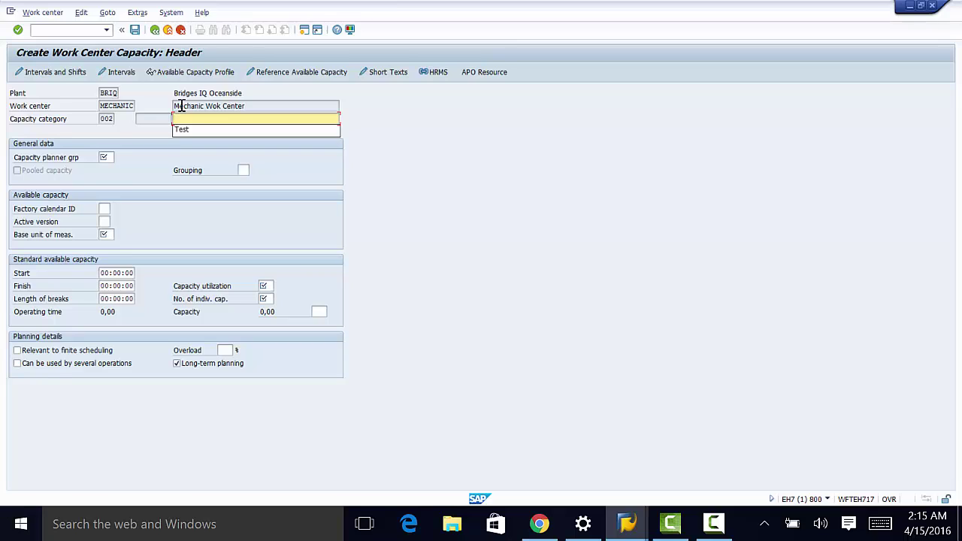
click(185, 129)
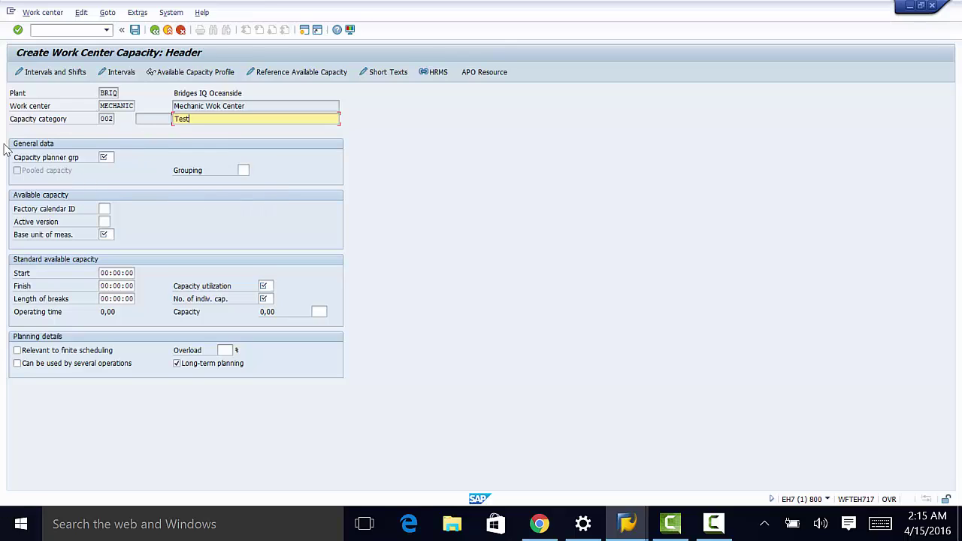
click(107, 157)
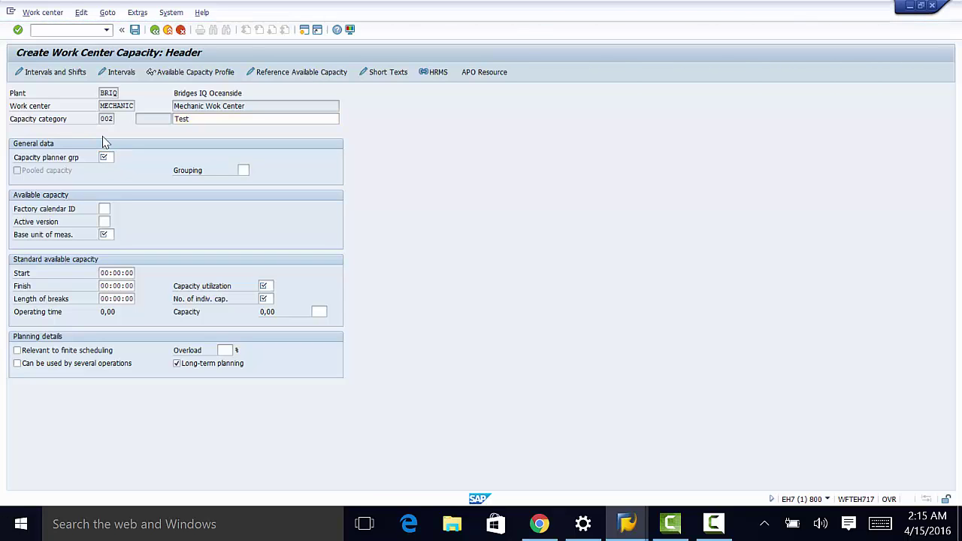
key(F4)
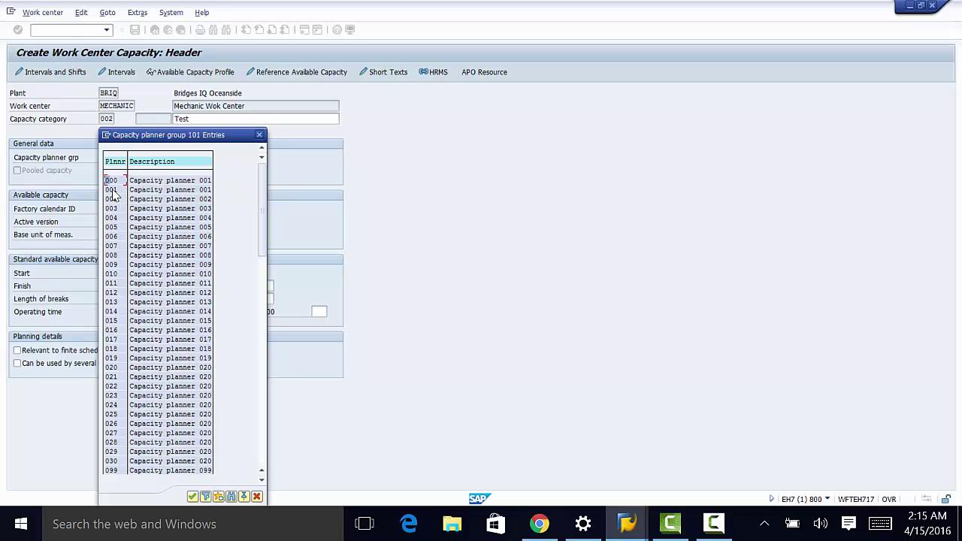
double_click(113, 191)
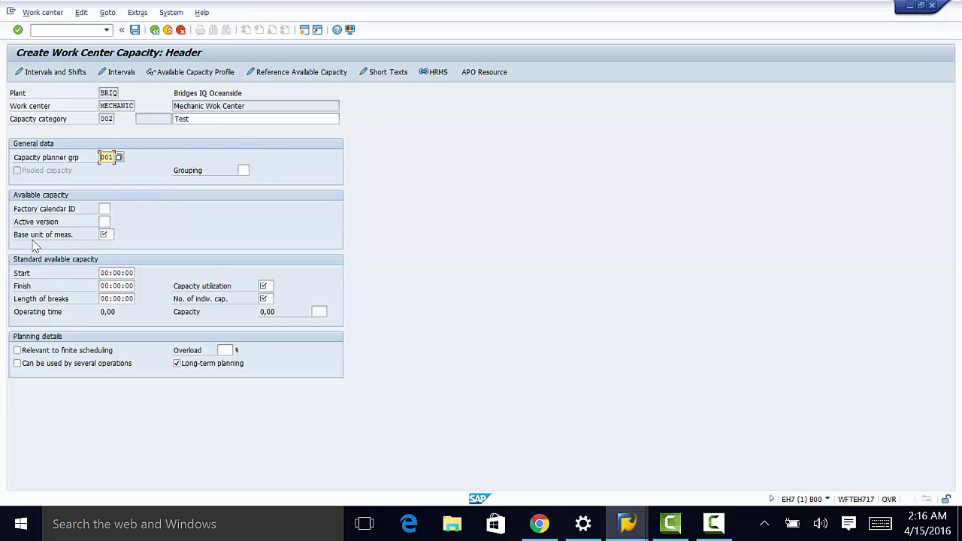
Step: Set base unit HR, 75% utilization and 8 individual capacities, then confirm
click(105, 234)
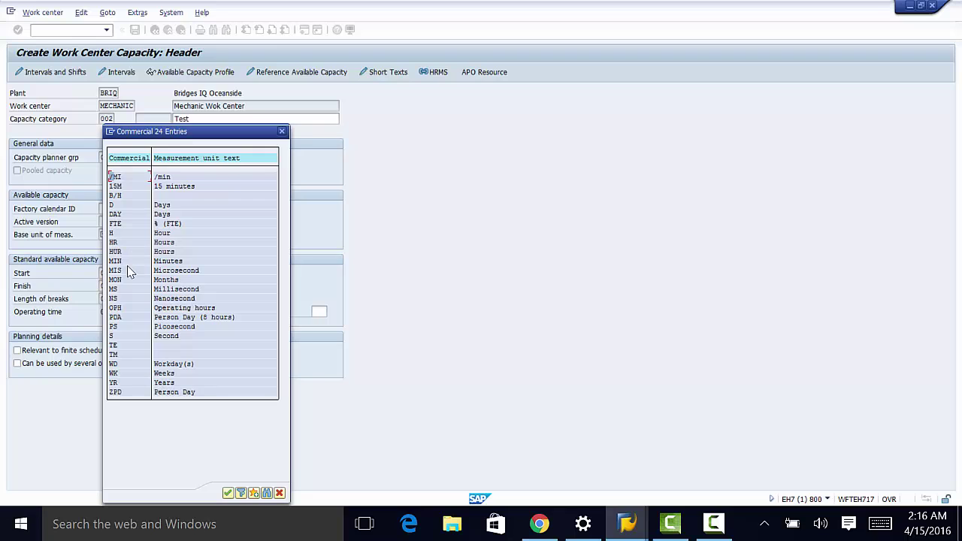
double_click(115, 242)
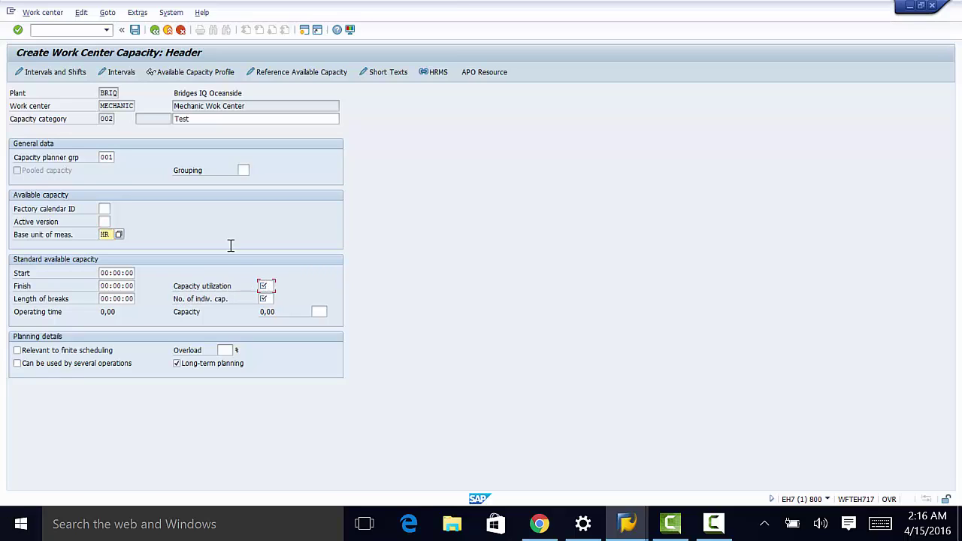
click(264, 286)
text(75)
click(269, 299)
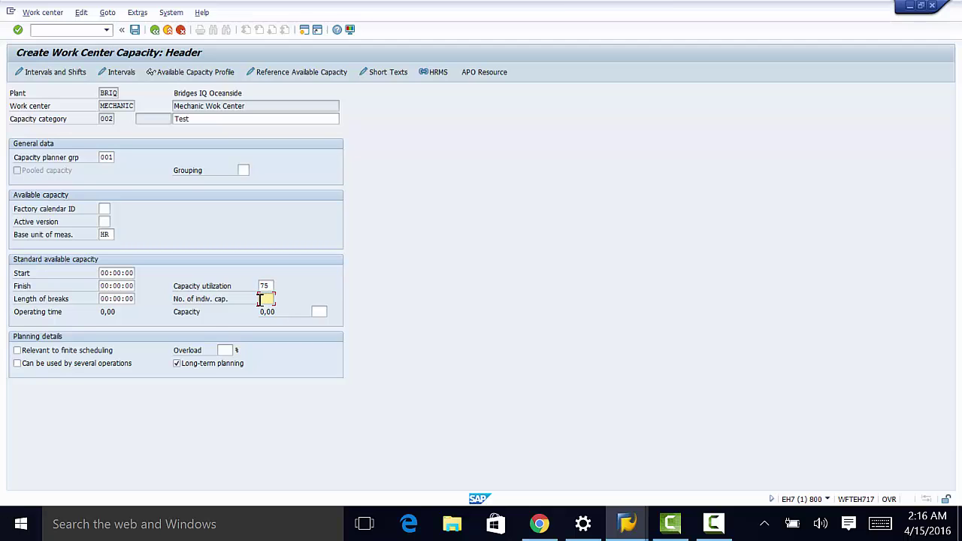
text(8)
key(Return)
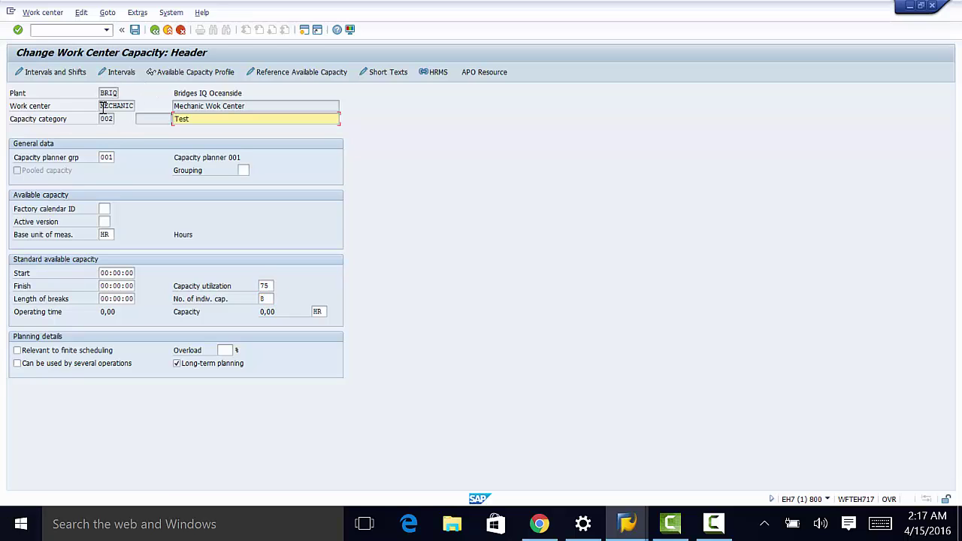
Step: Back on the capacity overview, pick SAP008 from the formula list as category 002's other formula
click(135, 30)
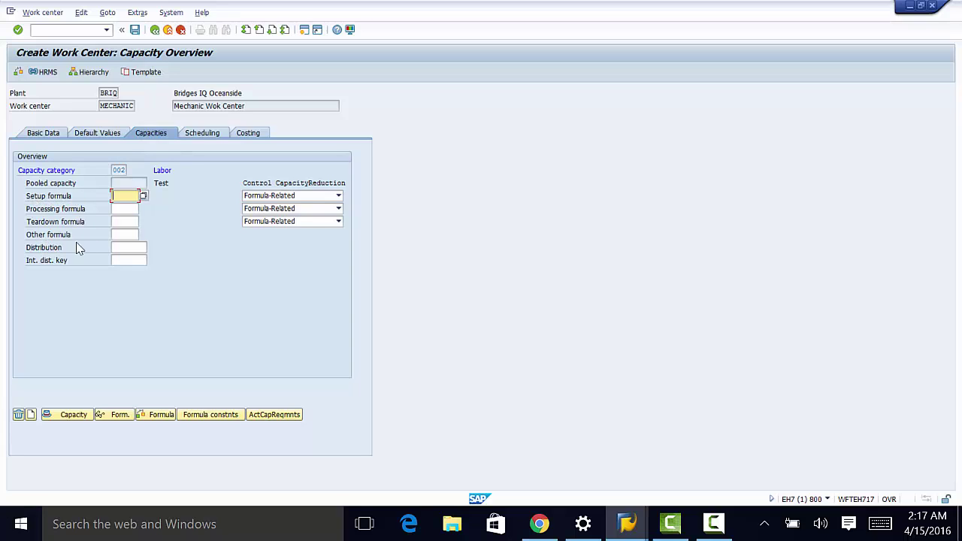
click(122, 235)
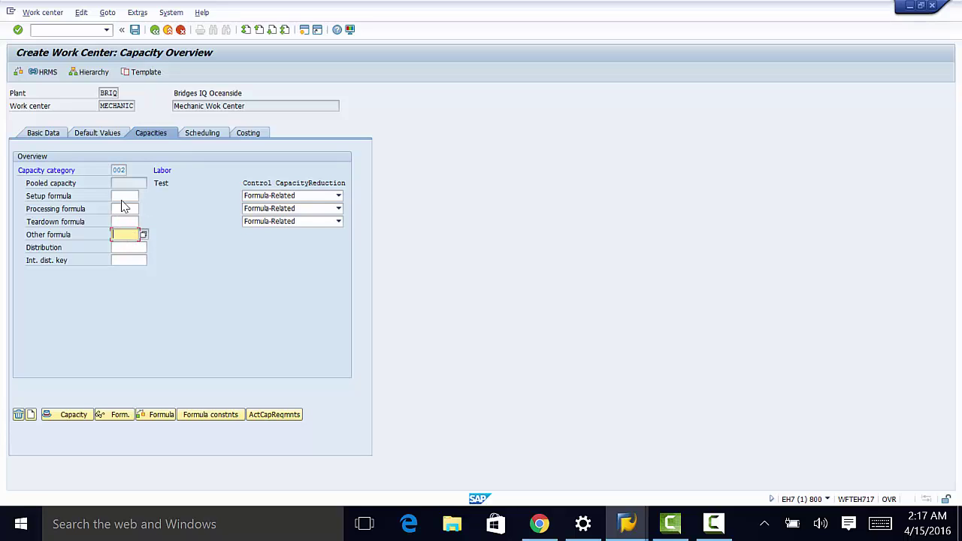
click(143, 234)
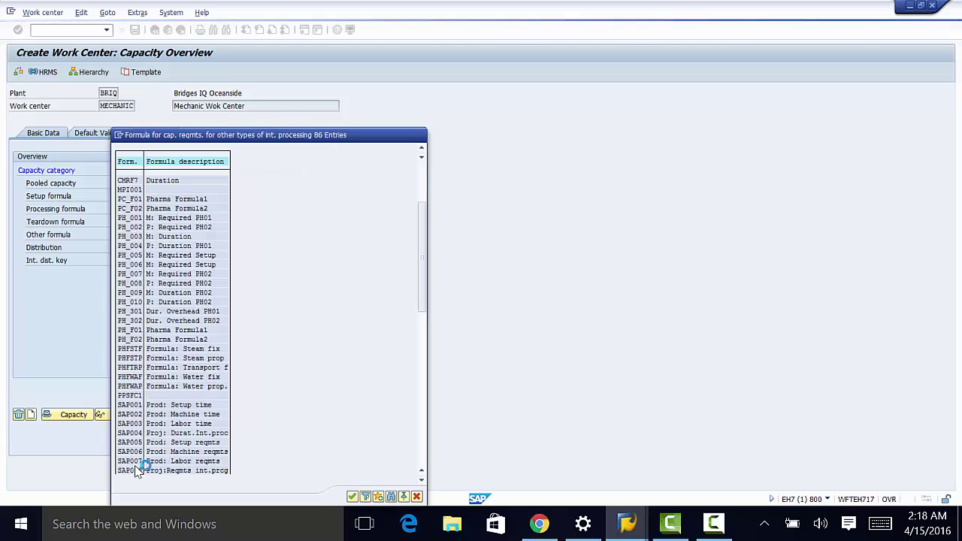
double_click(136, 436)
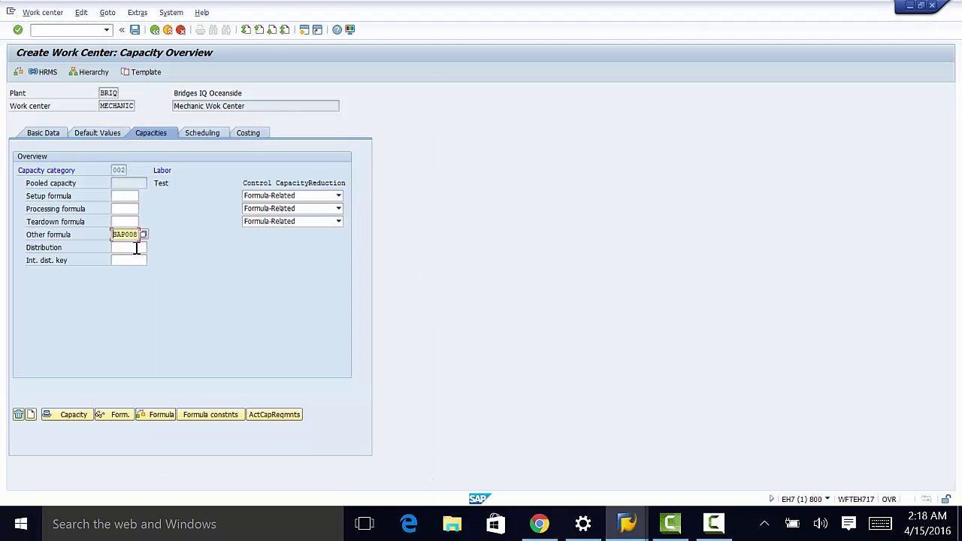
Step: Set scheduling to capacity category 002 (Labor) with SAP004 as the other duration formula
key(Return)
click(203, 133)
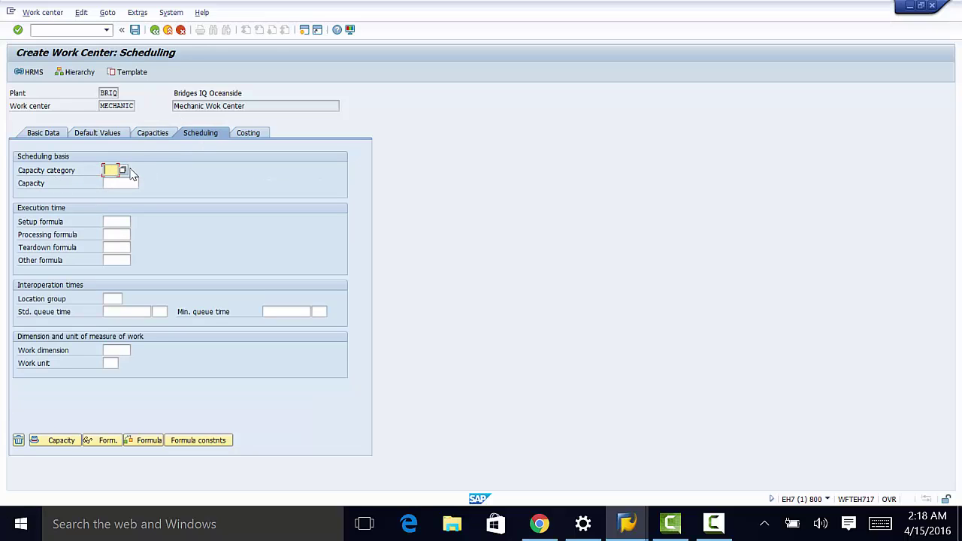
click(123, 172)
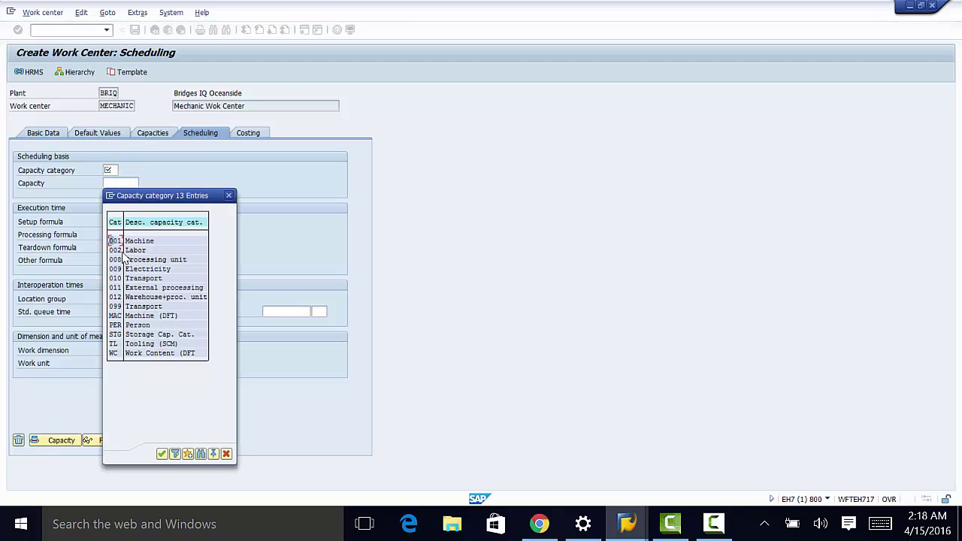
double_click(115, 250)
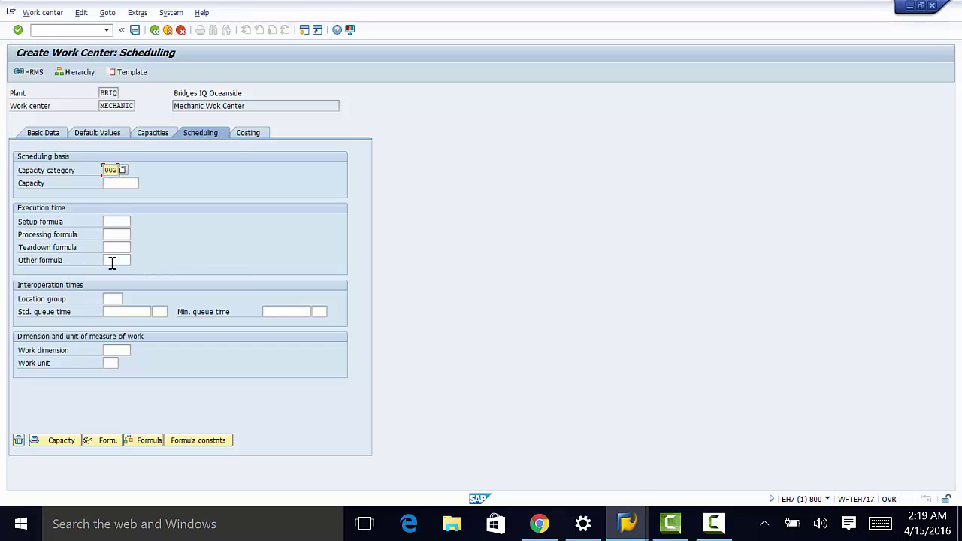
key(Tab)
key(Tab)
key(Tab)
key(Tab)
key(Tab)
click(135, 261)
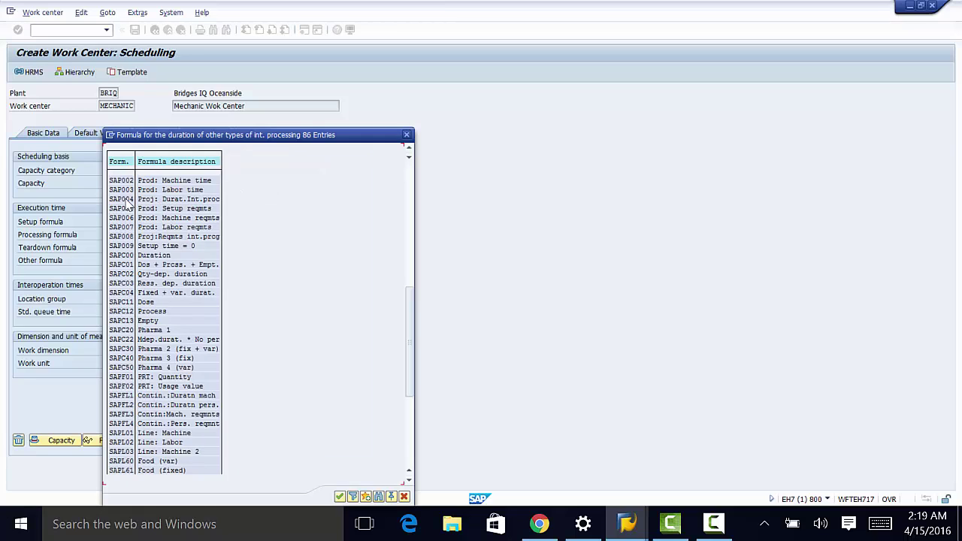
double_click(126, 200)
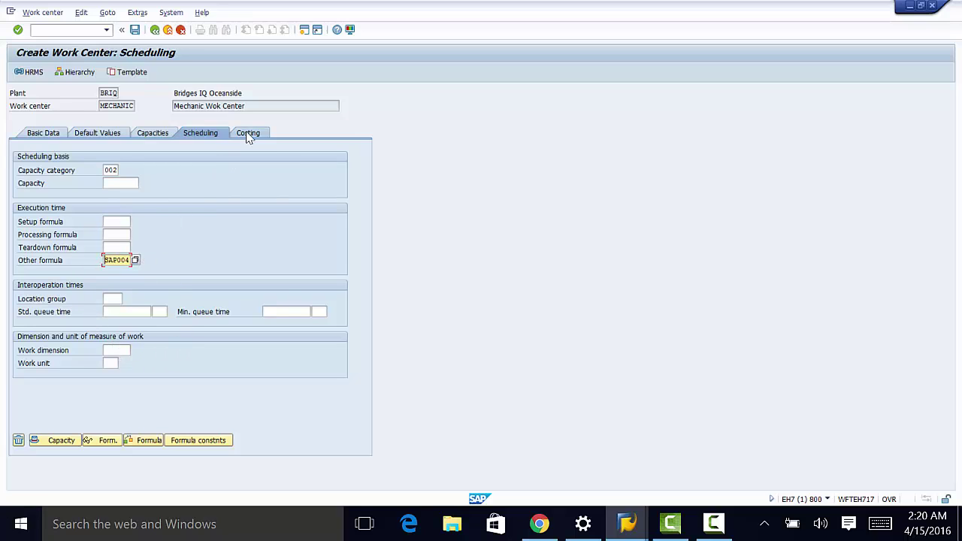
Step: On Costing, assign cost center 1000 and set the first activity's description to Activity Type Text
key(Return)
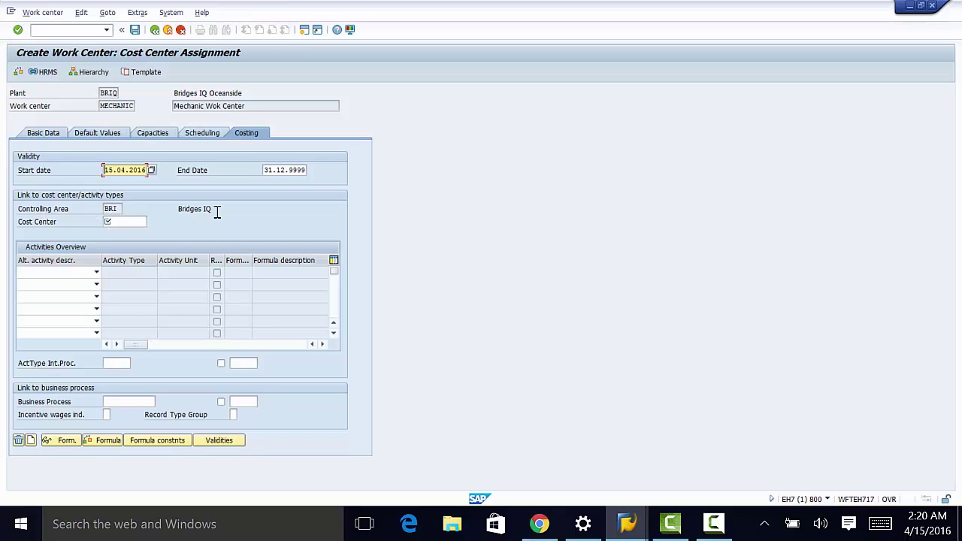
click(128, 221)
key(F4)
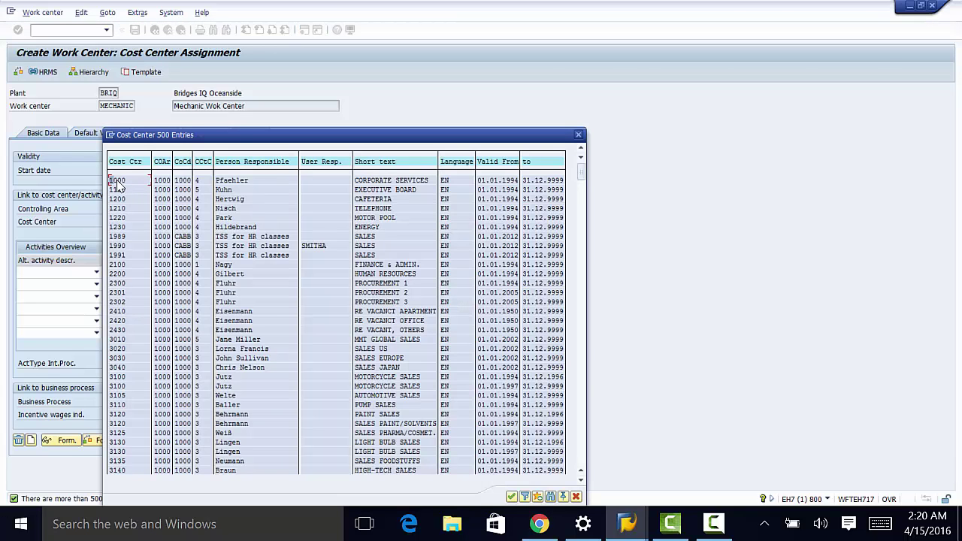
double_click(117, 184)
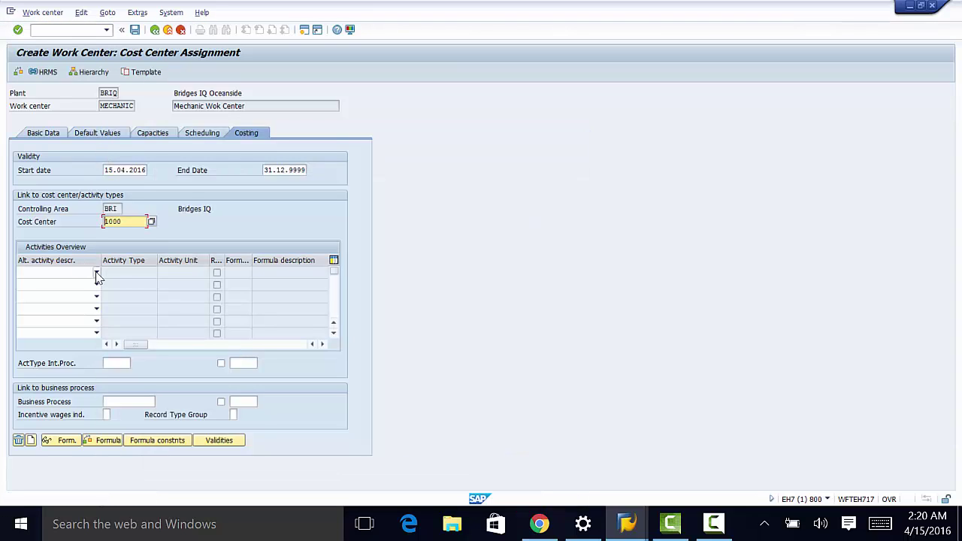
click(96, 274)
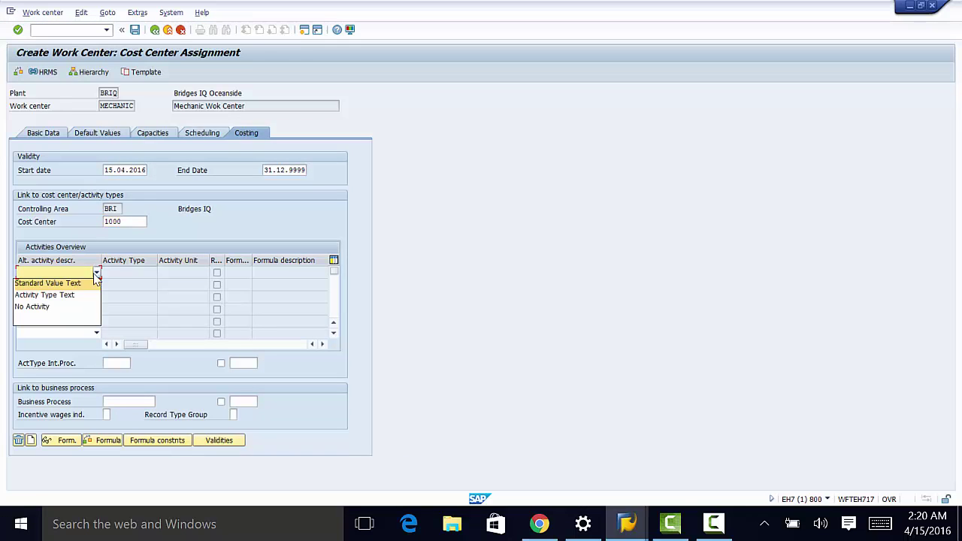
click(58, 295)
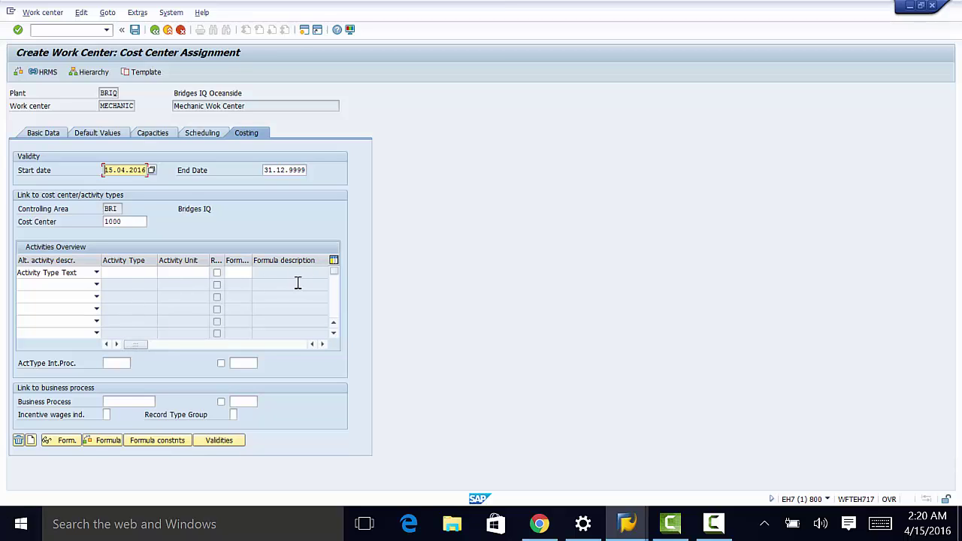
Step: Save work center MECHANIC, returning to the empty Create Work Center screen for plant BRIQ
click(118, 30)
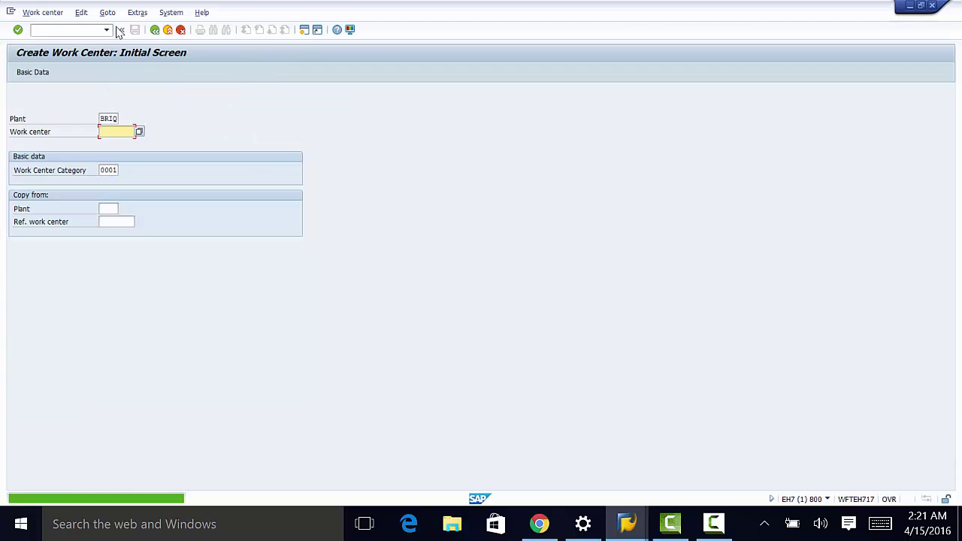